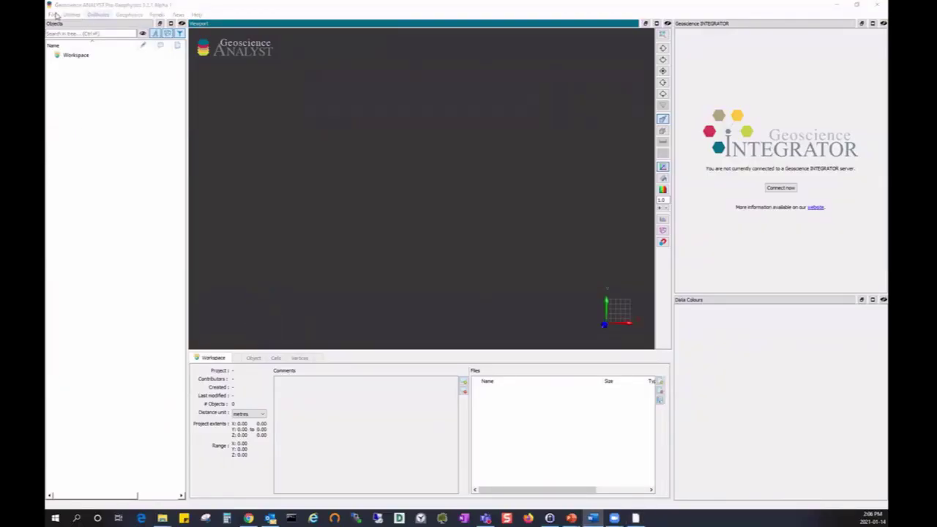
Sign in to Geoscience INTEGRATOR with the pasted password and load the Highland Valley Porphyry Copper Project
{"action": "left_click", "coordinate": [53, 15]}
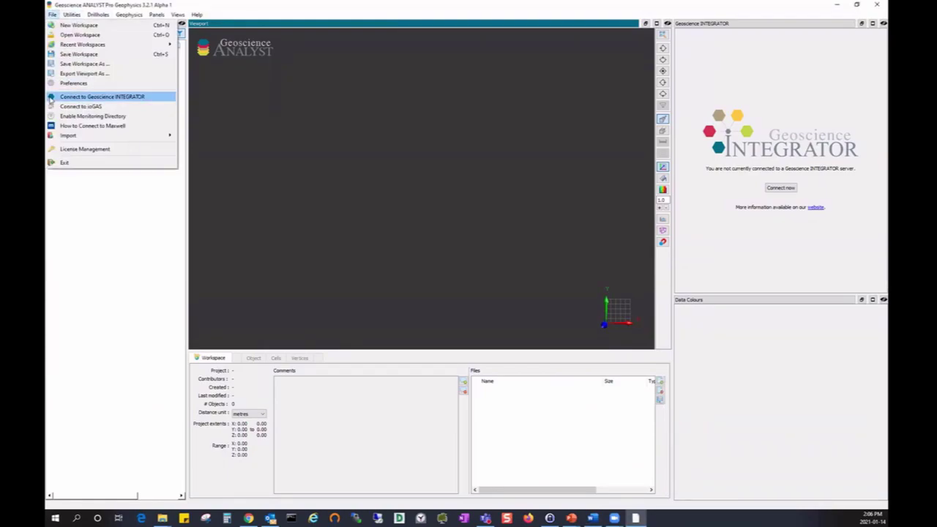
{"action": "left_click", "coordinate": [50, 99]}
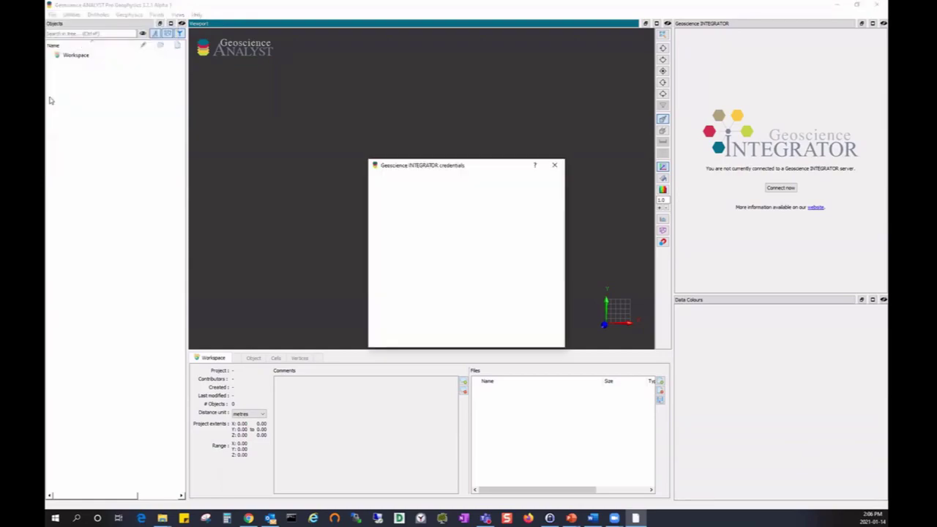
{"action": "left_click", "coordinate": [427, 249]}
{"action": "key", "text": "ctrl+v"}
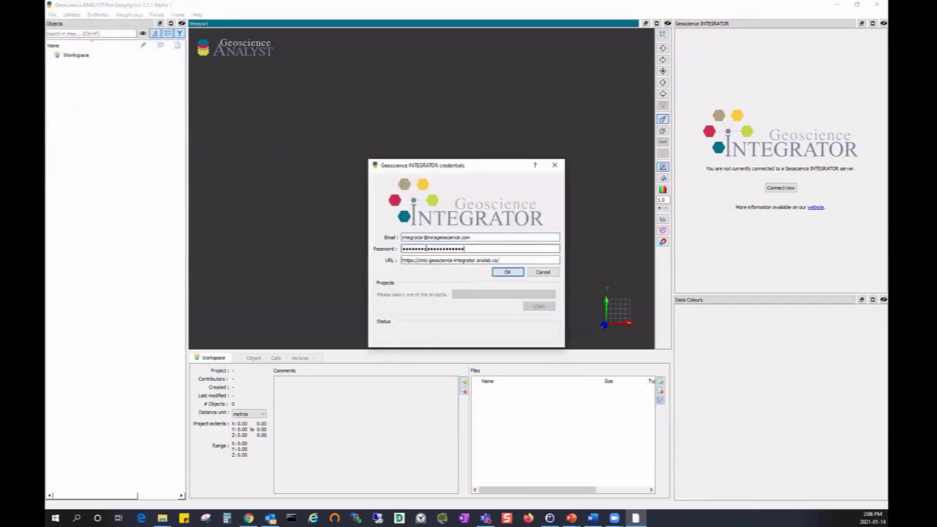
{"action": "left_click", "coordinate": [510, 272]}
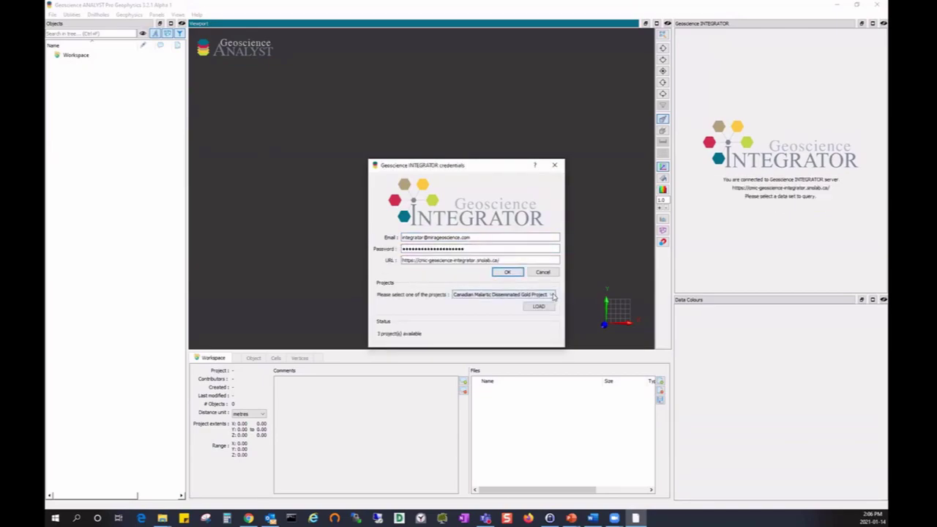
{"action": "left_click", "coordinate": [554, 296]}
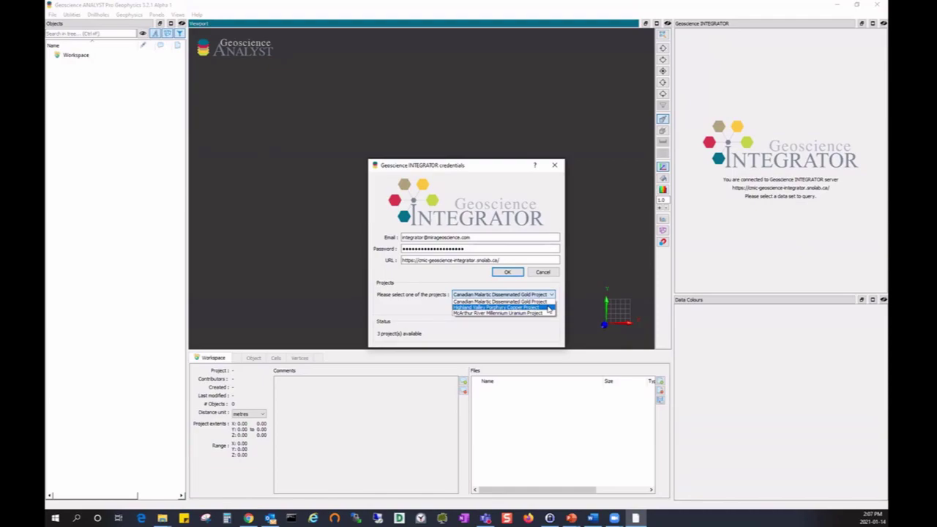
{"action": "left_click", "coordinate": [549, 309]}
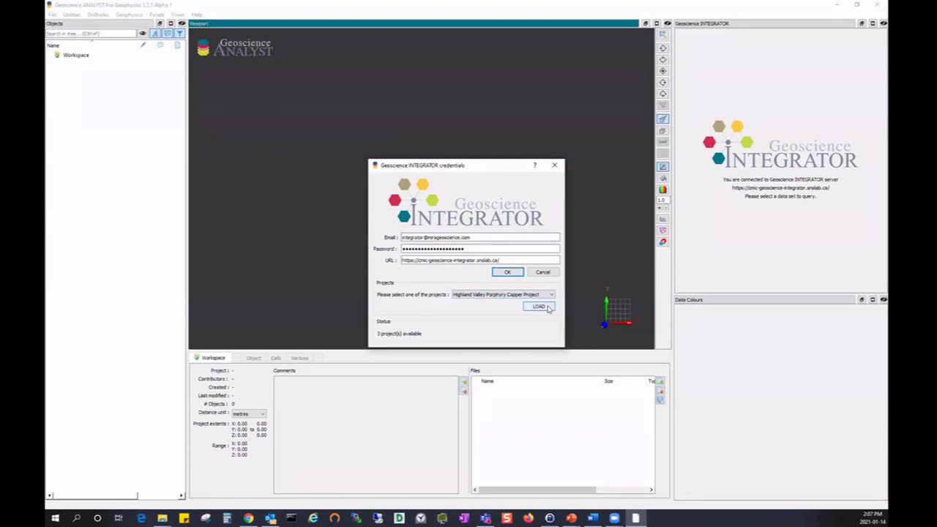
{"action": "left_click", "coordinate": [548, 309]}
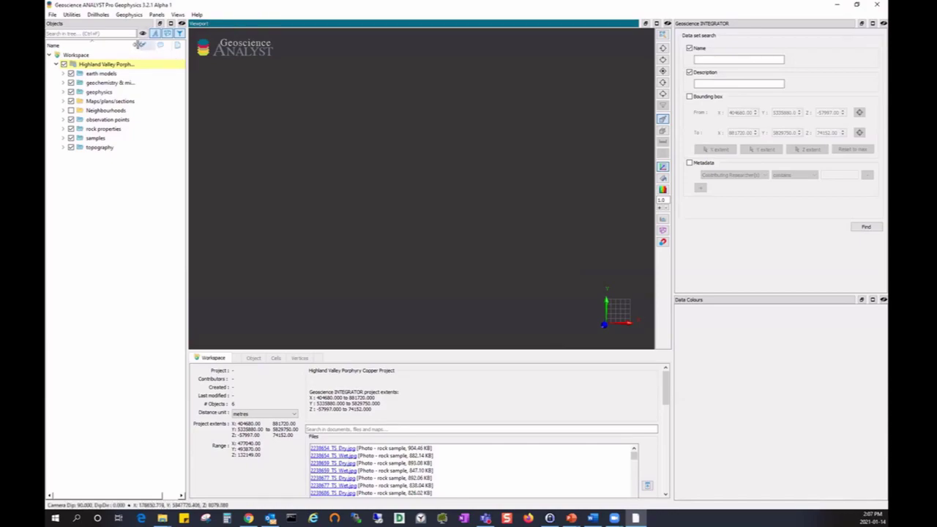
Widen the Name column and expand earth models (3d domains, contact surfaces, regular grids) and geochemistry & mineralogy
{"action": "left_click_drag", "start_coordinate": [142, 45], "coordinate": [173, 42]}
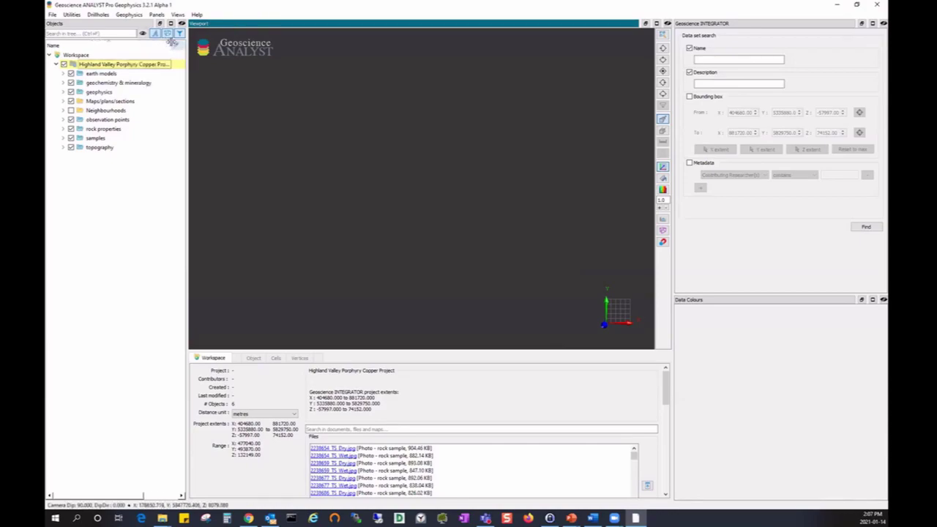
{"action": "left_click", "coordinate": [64, 74]}
{"action": "left_click", "coordinate": [70, 83]}
{"action": "left_click", "coordinate": [70, 101]}
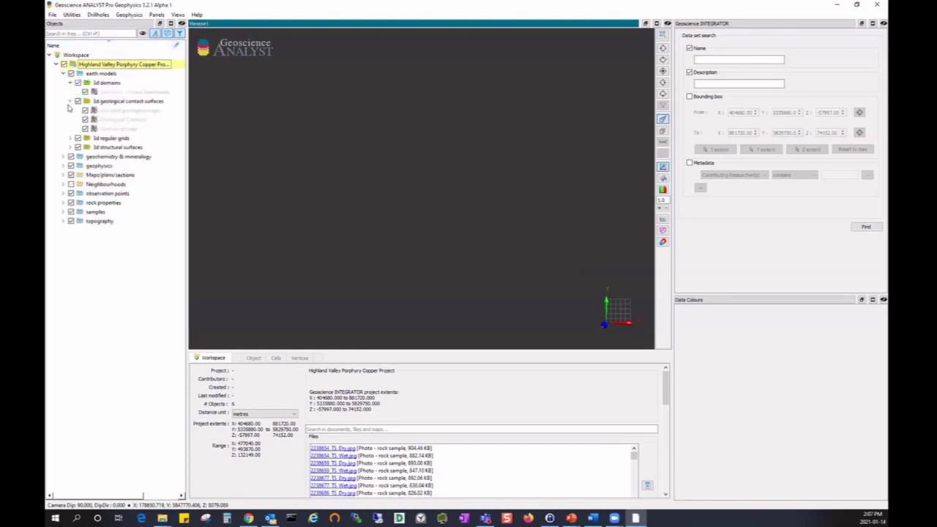
{"action": "left_click", "coordinate": [70, 138]}
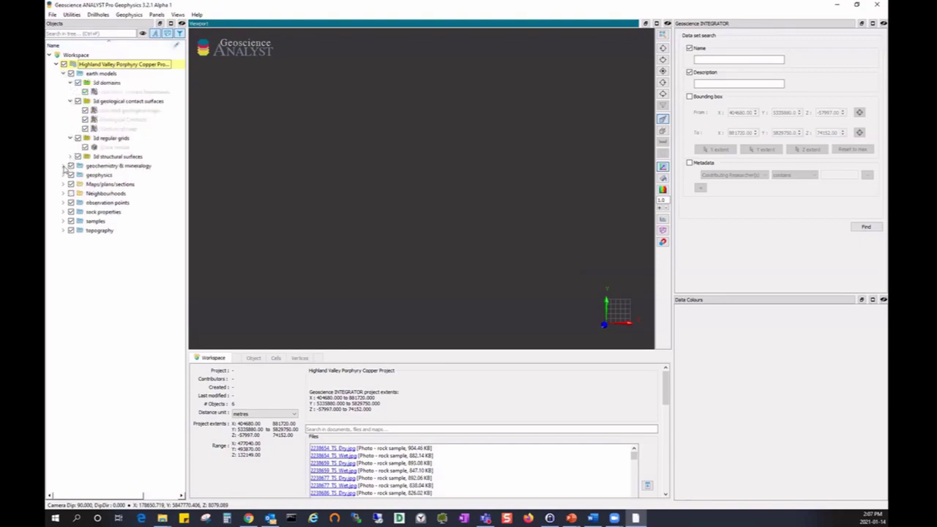
{"action": "left_click", "coordinate": [64, 166]}
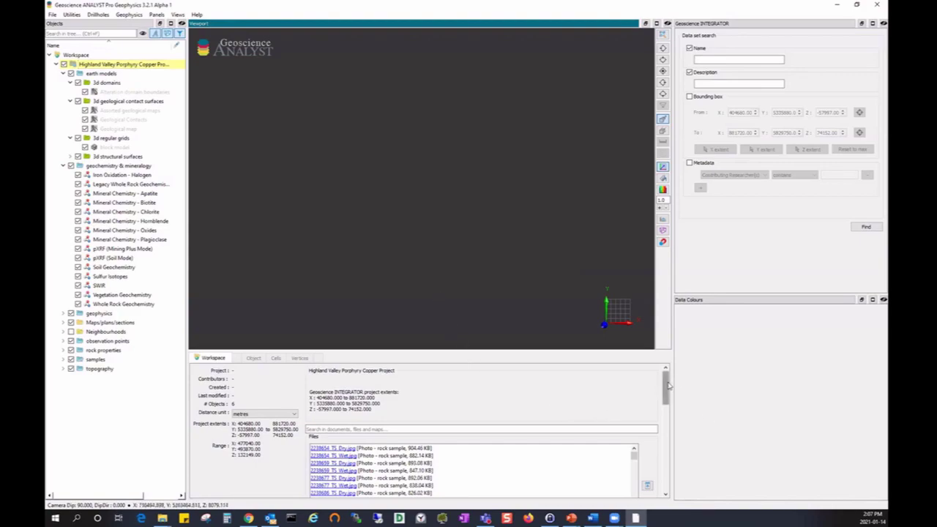
{"action": "mouse_move", "coordinate": [668, 386]}
{"action": "left_mouse_down"}
{"action": "mouse_move", "coordinate": [669, 450]}
{"action": "mouse_move", "coordinate": [666, 399]}
{"action": "left_mouse_up"}
Search the Workspace project files for 'ima' and scroll through the results
{"action": "scroll", "coordinate": [334, 424], "scroll_direction": "up", "scroll_amount": 5}
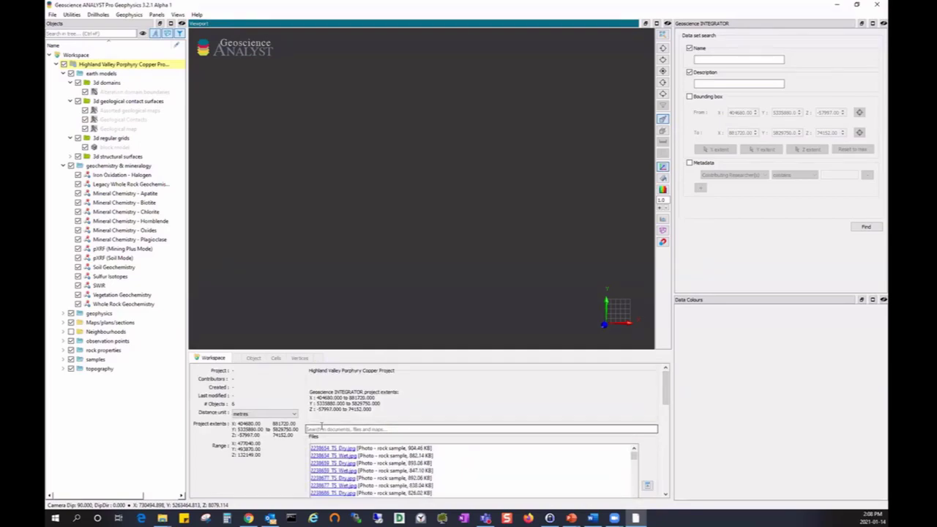
{"action": "type", "text": "ima"}
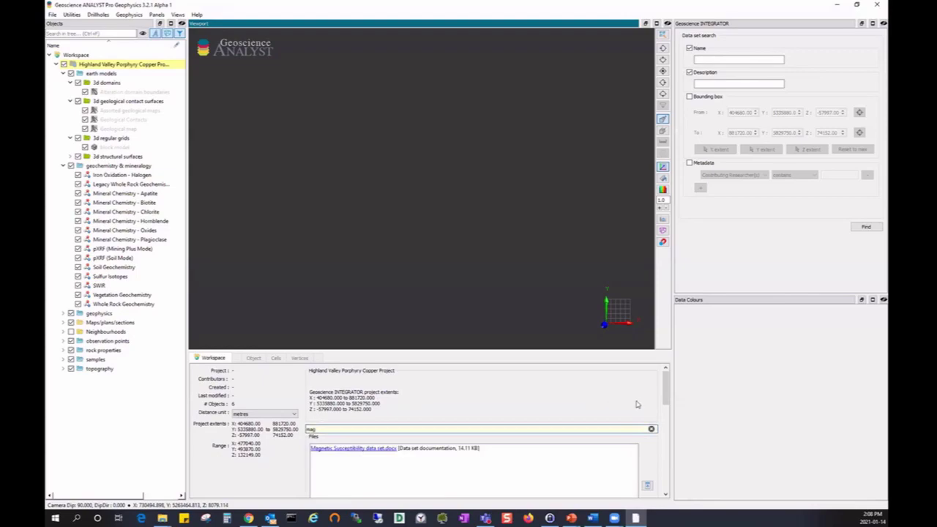
{"action": "left_click_drag", "start_coordinate": [667, 383], "coordinate": [669, 438]}
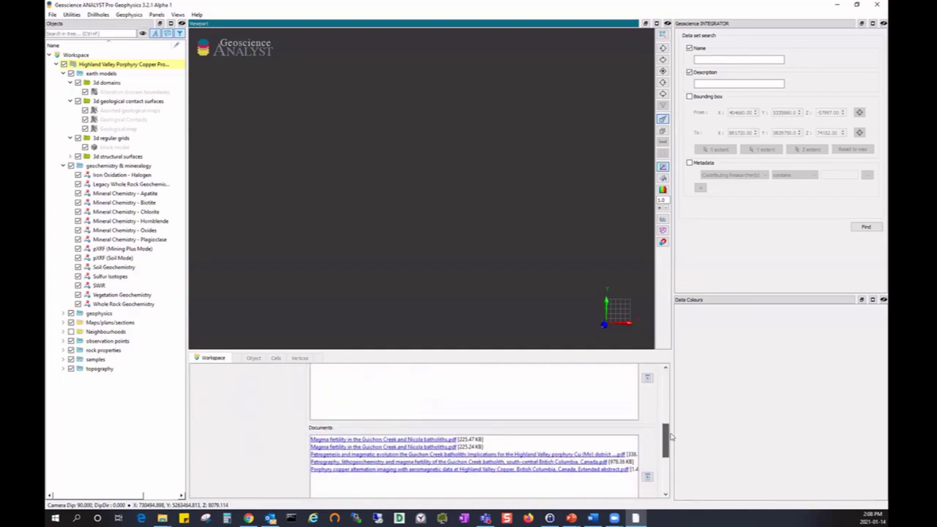
{"action": "scroll", "coordinate": [478, 388], "scroll_direction": "up", "scroll_amount": 5}
{"action": "scroll", "coordinate": [477, 388], "scroll_direction": "up", "scroll_amount": 5}
{"action": "scroll", "coordinate": [477, 388], "scroll_direction": "up", "scroll_amount": 3}
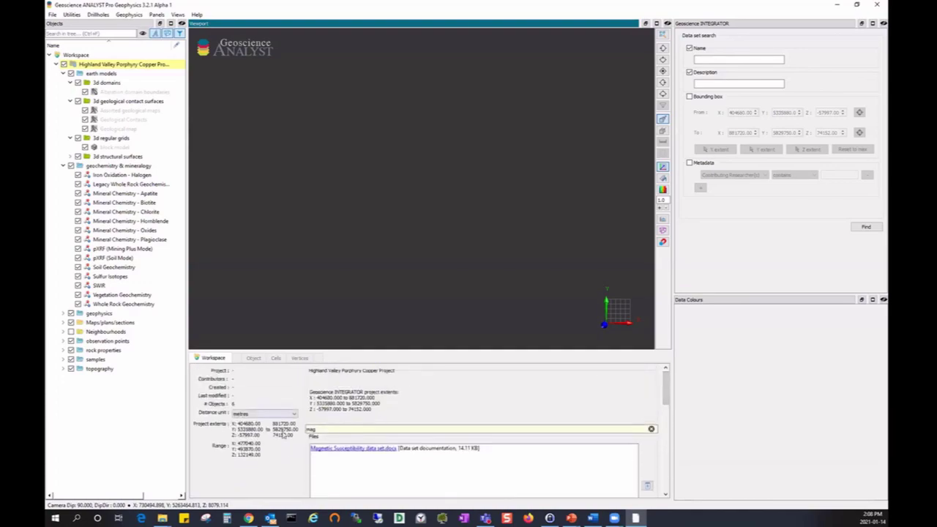
Replace the search with 'geolem' and pick the Vegetation Geochemistry laboratory certificate PDF
{"action": "left_click_drag", "start_coordinate": [326, 430], "coordinate": [279, 424]}
{"action": "type", "text": "geol"}
{"action": "type", "text": "em"}
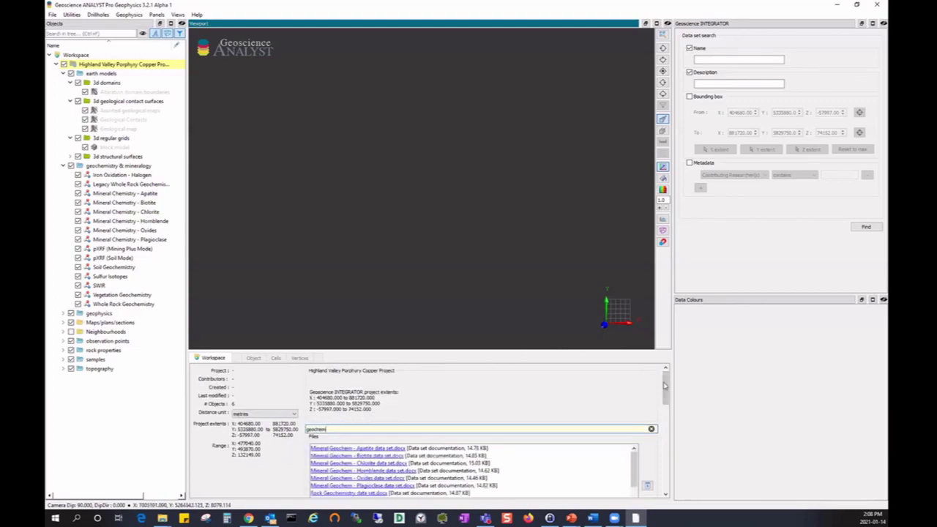
{"action": "left_click_drag", "start_coordinate": [666, 386], "coordinate": [665, 399]}
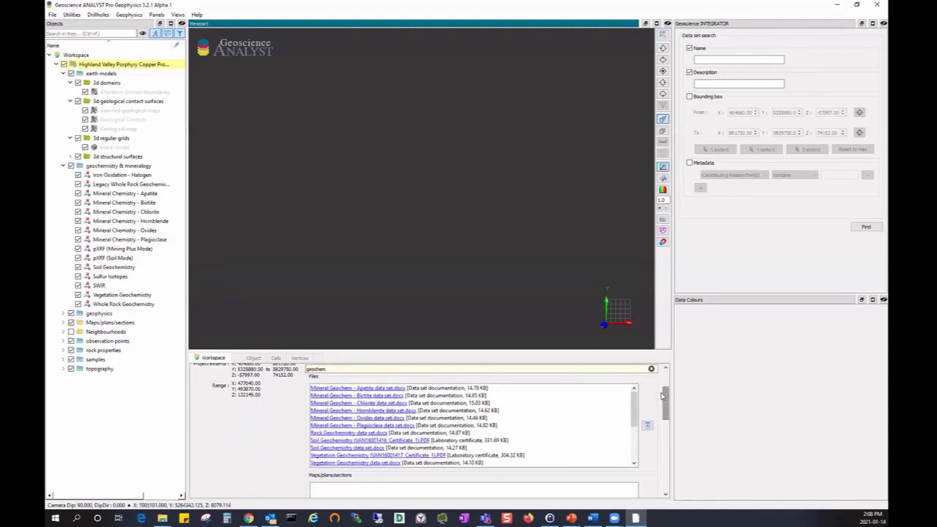
{"action": "left_click", "coordinate": [415, 455]}
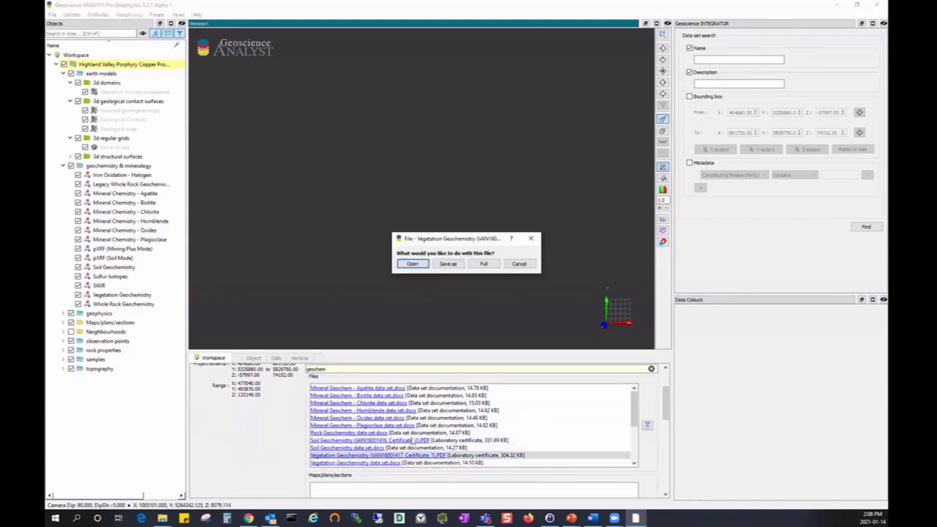
Open the Vegetation Geochemistry certificate PDF to its Certificate of Analysis page in Acrobat
{"action": "left_click", "coordinate": [414, 264]}
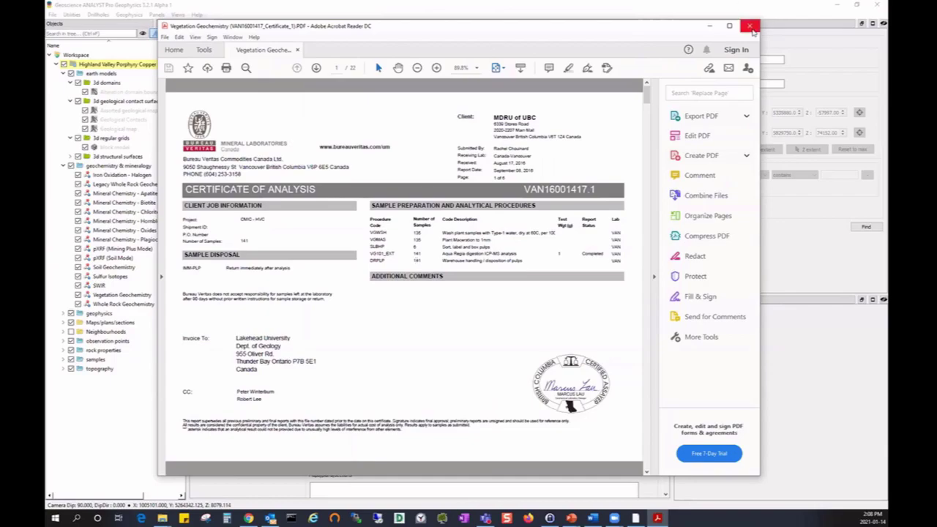
Close Acrobat and show the Topography dataset's bounding box and summary in a tilted 3D view
{"action": "left_click", "coordinate": [750, 27]}
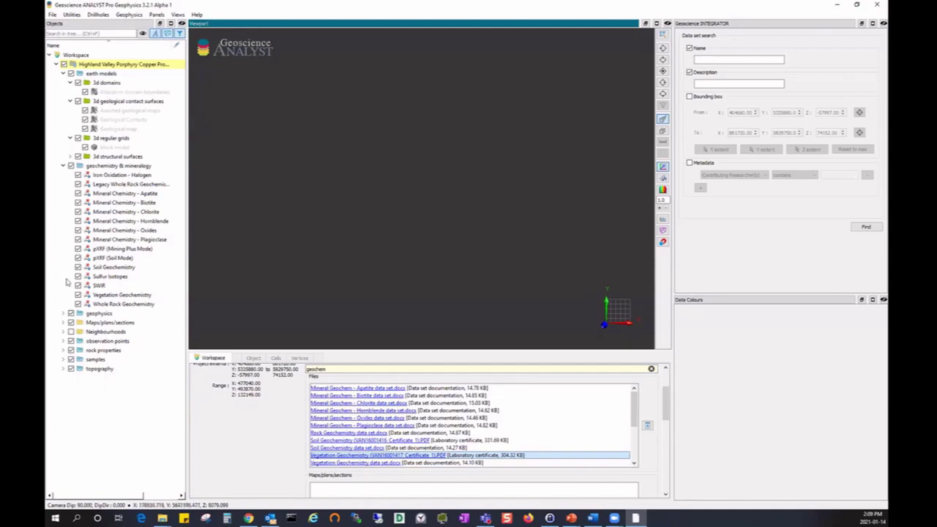
{"action": "left_click", "coordinate": [63, 369]}
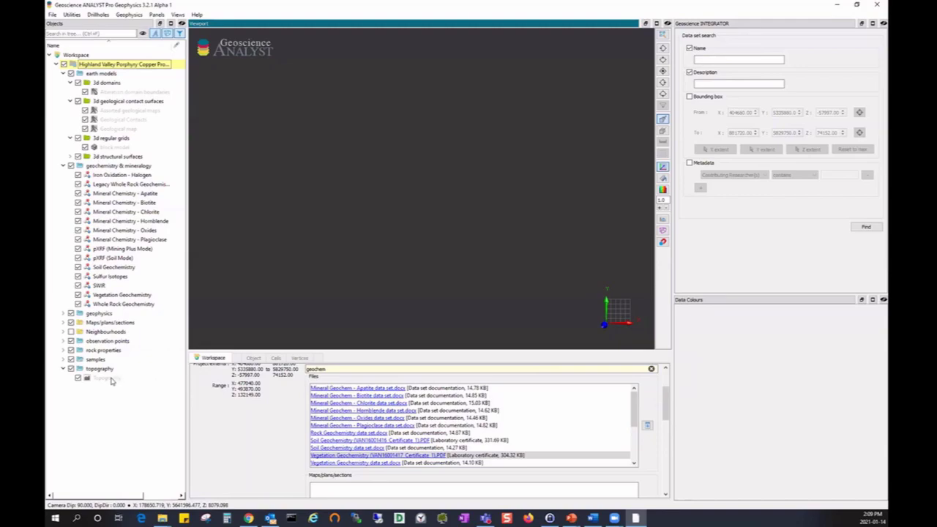
{"action": "left_click", "coordinate": [109, 378]}
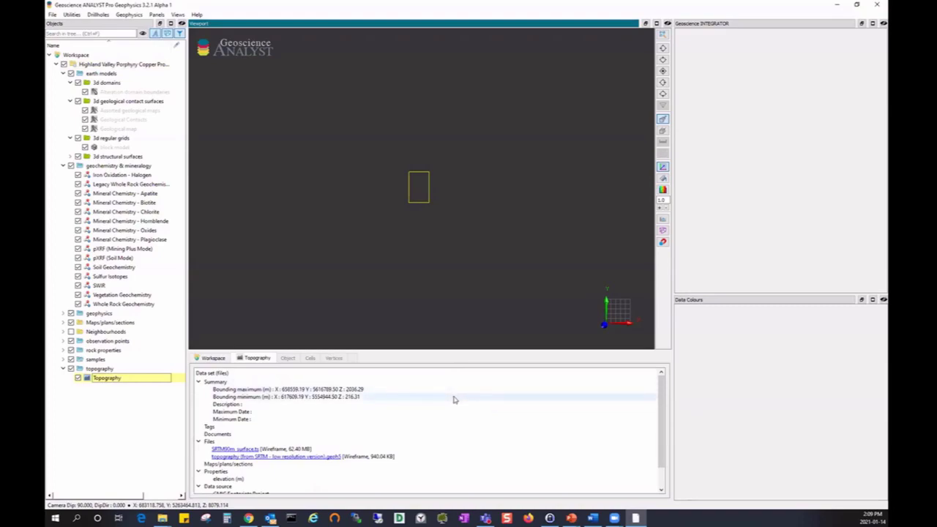
{"action": "scroll", "coordinate": [453, 400], "scroll_direction": "down", "scroll_amount": 1}
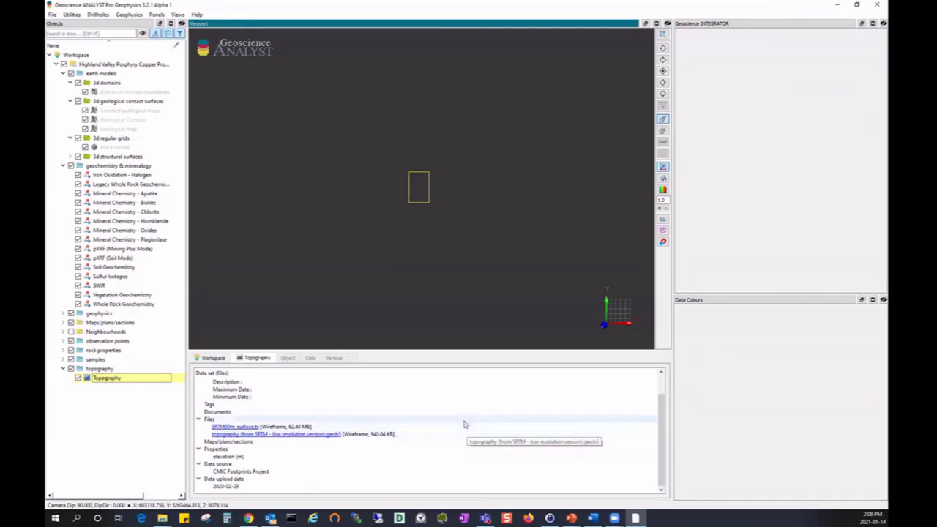
{"action": "left_click", "coordinate": [436, 275]}
{"action": "left_click_drag", "start_coordinate": [436, 275], "coordinate": [437, 195]}
{"action": "scroll", "coordinate": [429, 189], "scroll_direction": "up", "scroll_amount": 3}
{"action": "scroll", "coordinate": [429, 190], "scroll_direction": "up", "scroll_amount": 2}
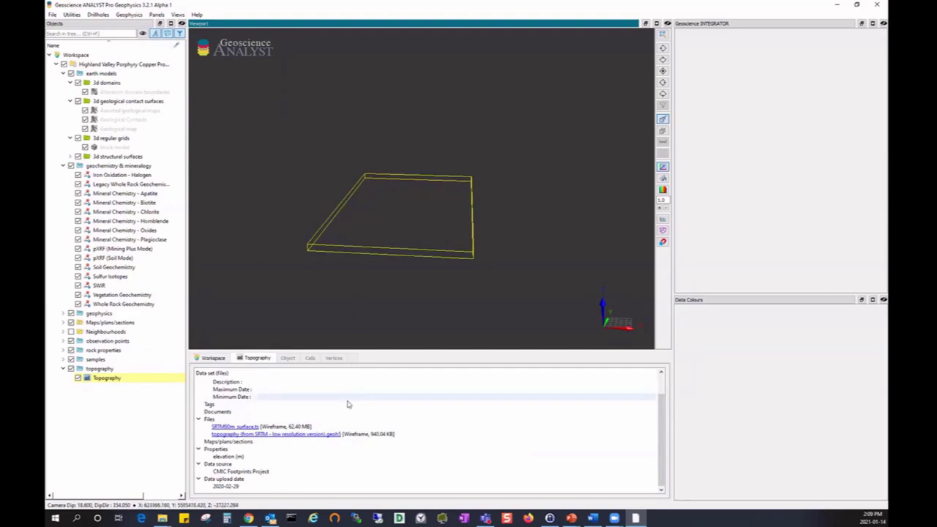
Import the low-resolution SRTM .geoh5 surface and colour it by its elev field
{"action": "left_click", "coordinate": [327, 435]}
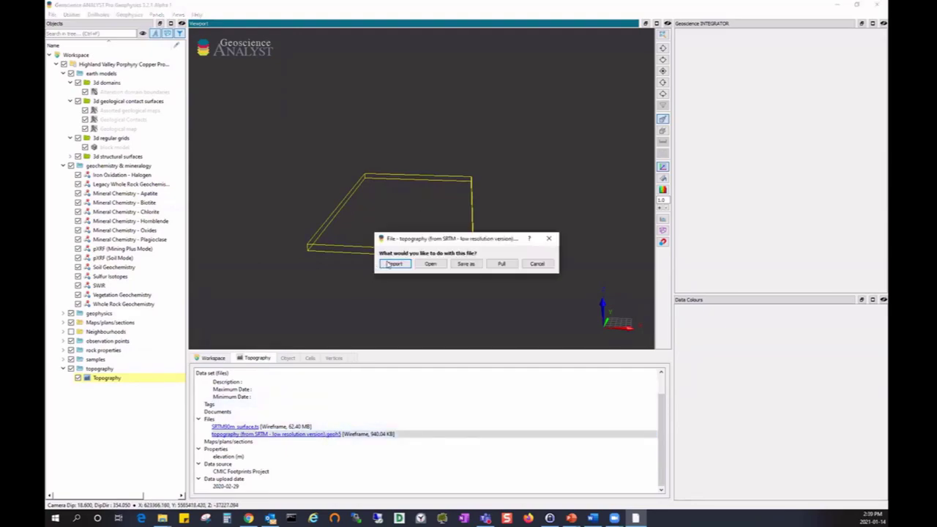
{"action": "left_click", "coordinate": [388, 264]}
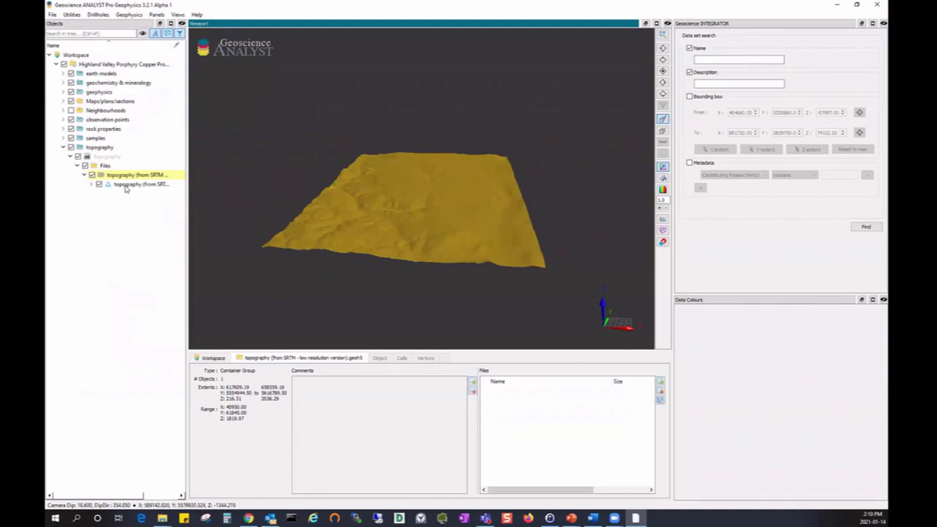
{"action": "left_click", "coordinate": [91, 185]}
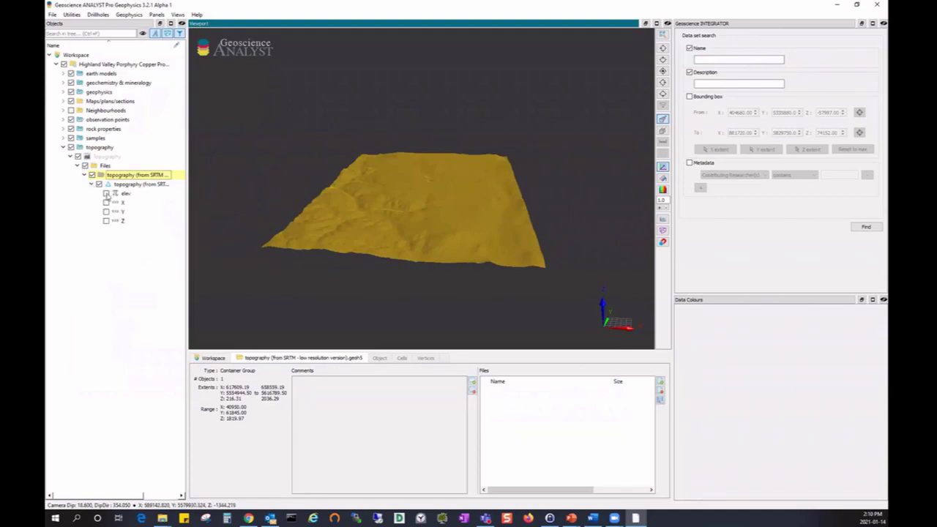
{"action": "left_click", "coordinate": [107, 194]}
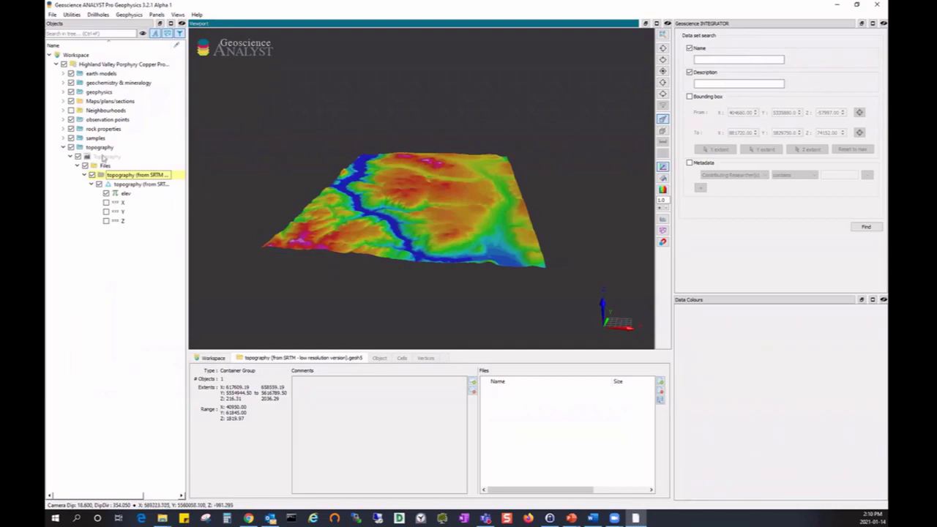
{"action": "left_click", "coordinate": [63, 74]}
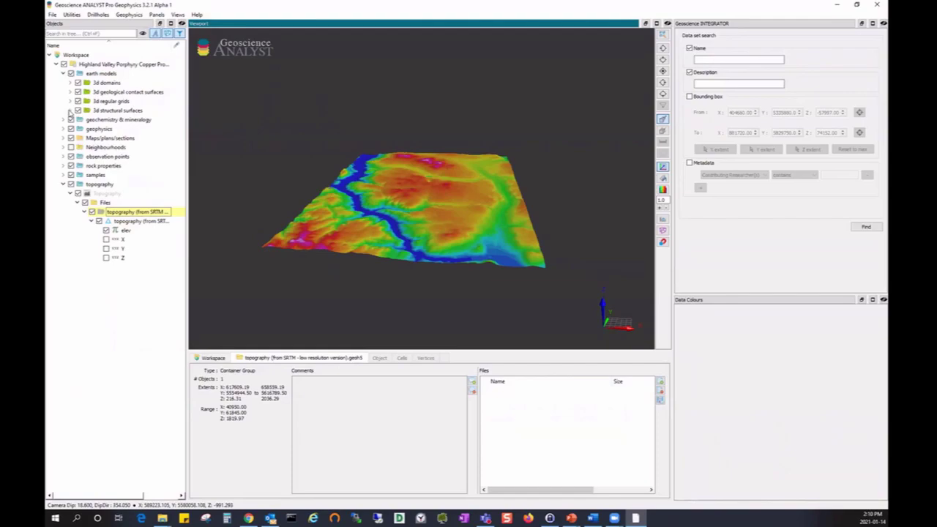
Show the Fault Network dataset's bounding box and import Guichon_Faultnetwork.ts beneath the topography
{"action": "left_click", "coordinate": [71, 110]}
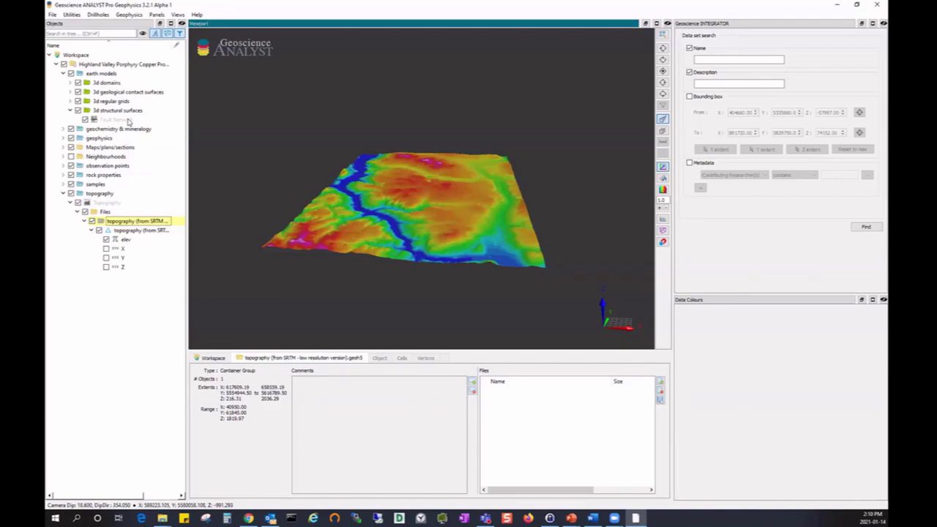
{"action": "left_click", "coordinate": [128, 120]}
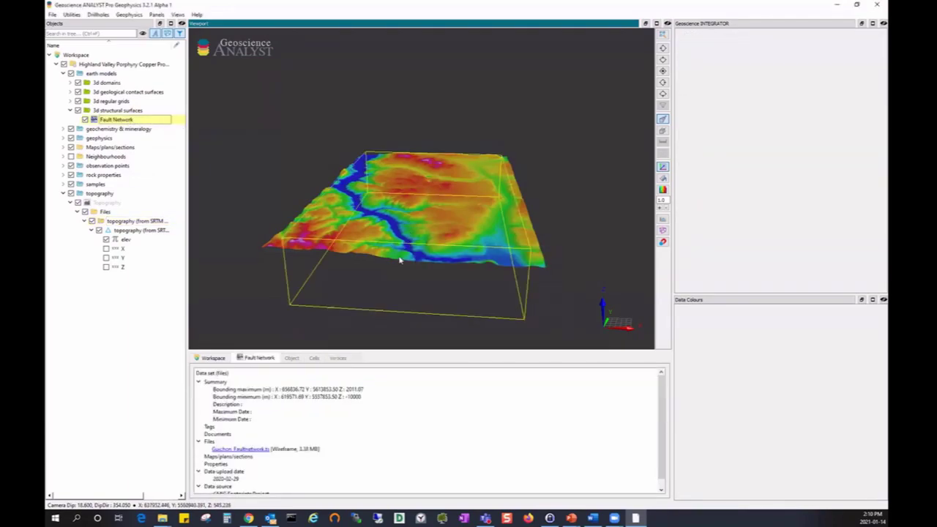
{"action": "left_click_drag", "start_coordinate": [399, 278], "coordinate": [370, 242]}
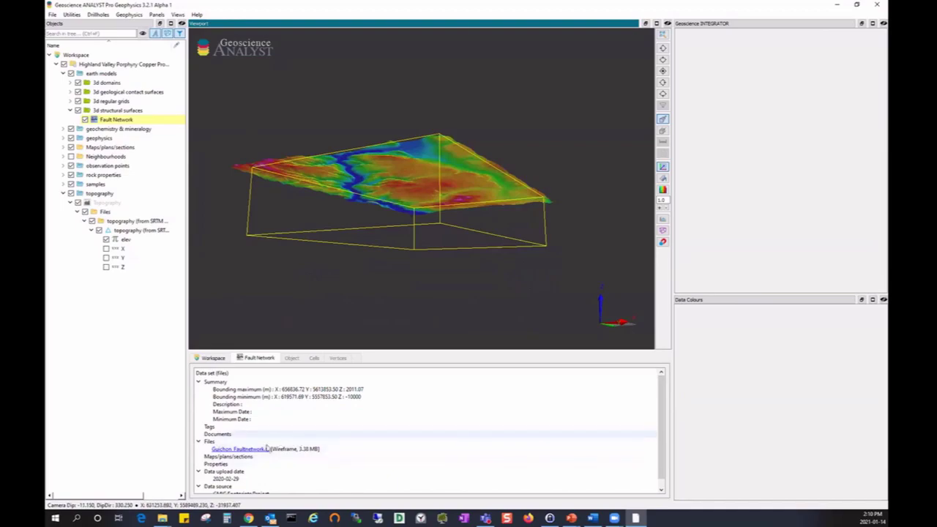
{"action": "left_click", "coordinate": [253, 449]}
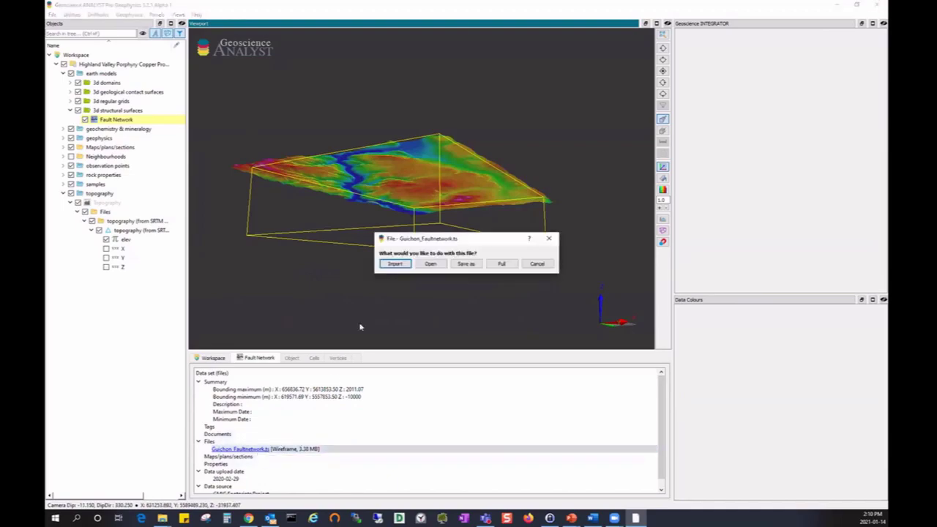
{"action": "left_click", "coordinate": [395, 264]}
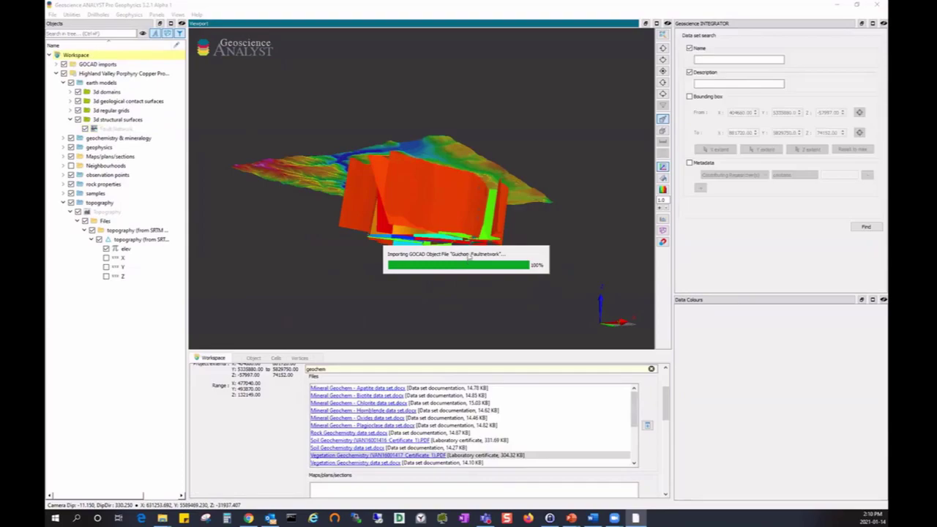
Colour the faults by First Deformation Event, hide the D3 and D4 classes, and close the legend
{"action": "left_click_drag", "start_coordinate": [456, 258], "coordinate": [454, 255]}
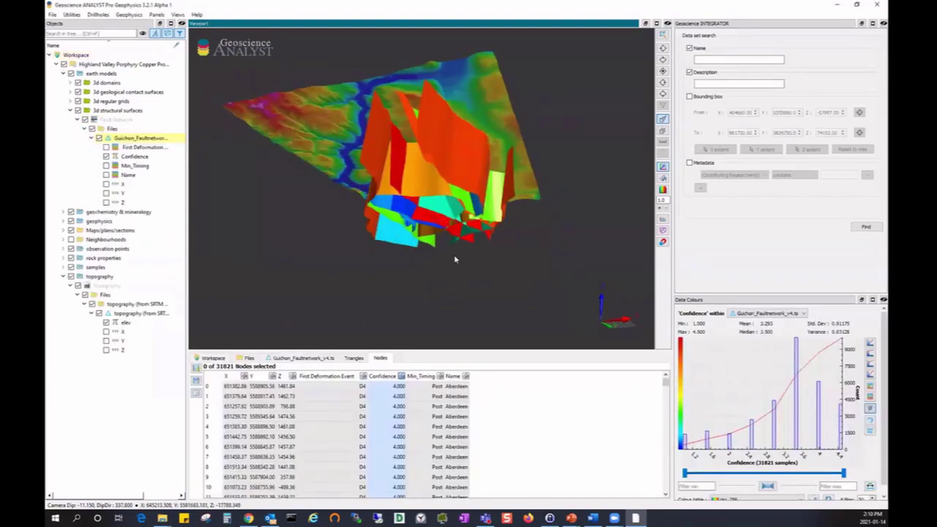
{"action": "left_click", "coordinate": [467, 376]}
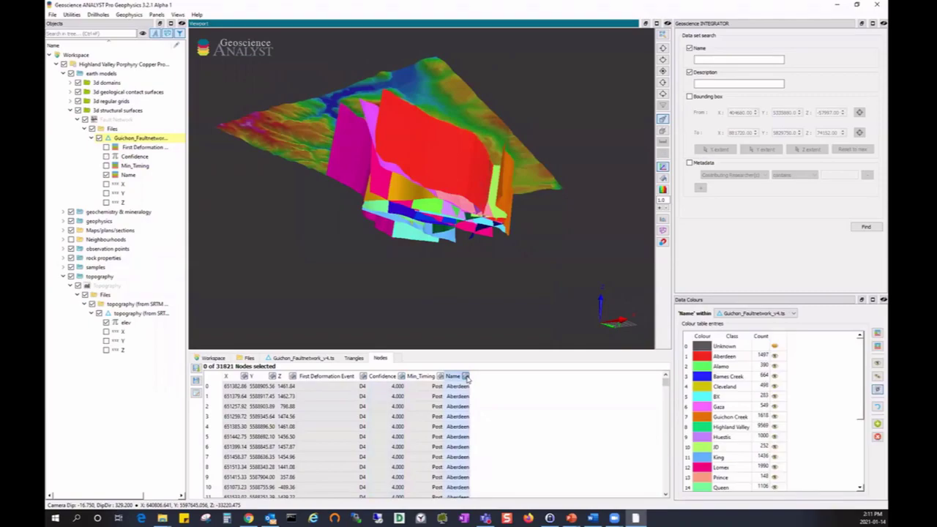
{"action": "left_click", "coordinate": [363, 376]}
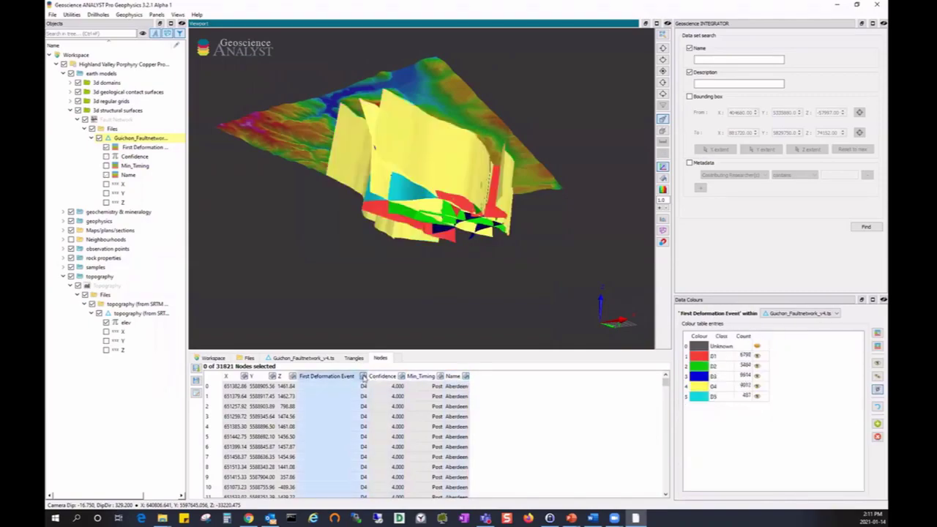
{"action": "left_click", "coordinate": [757, 376]}
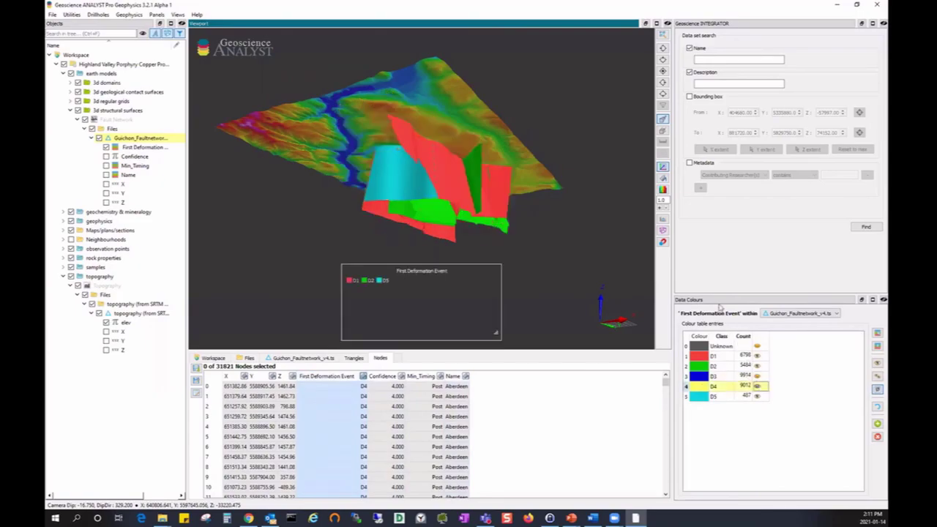
{"action": "left_click", "coordinate": [664, 190]}
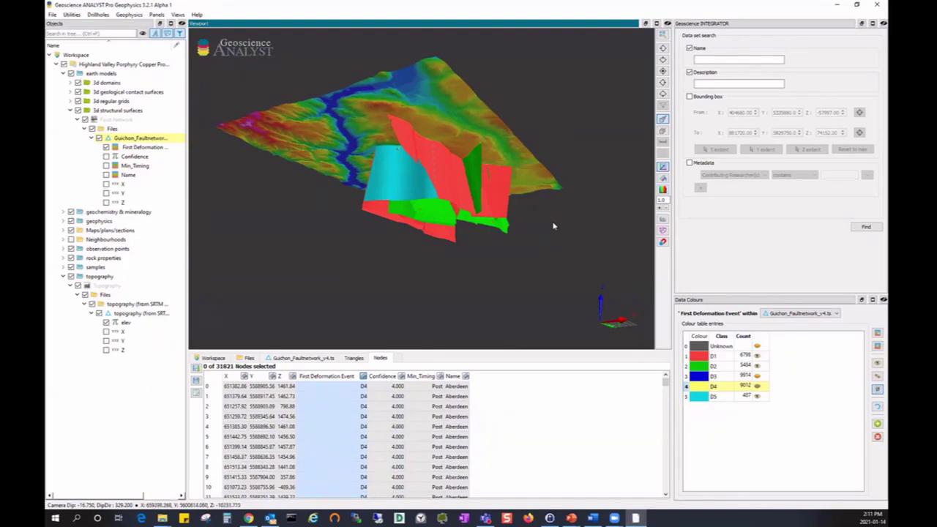
Expand geophysics > ground geophysics and show the NRCAN gravity stations' summary and extent
{"action": "left_click", "coordinate": [63, 221]}
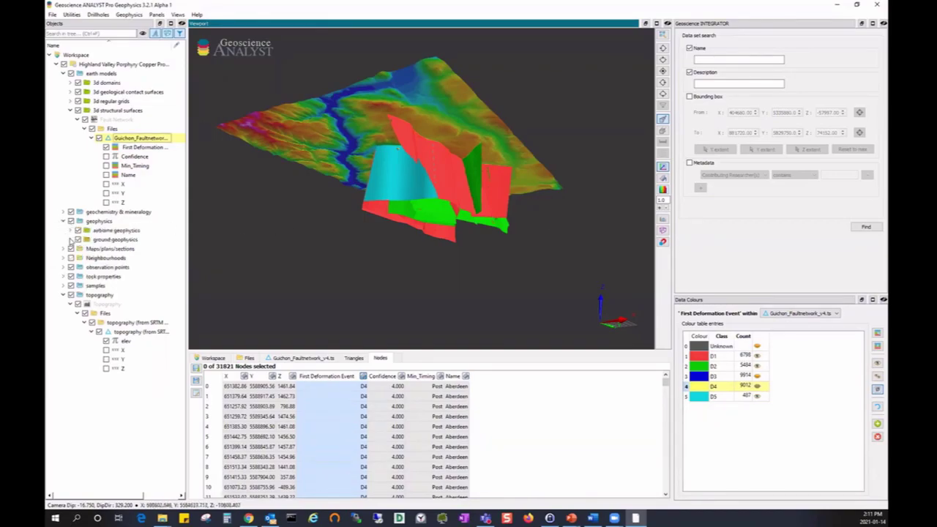
{"action": "left_click", "coordinate": [70, 239]}
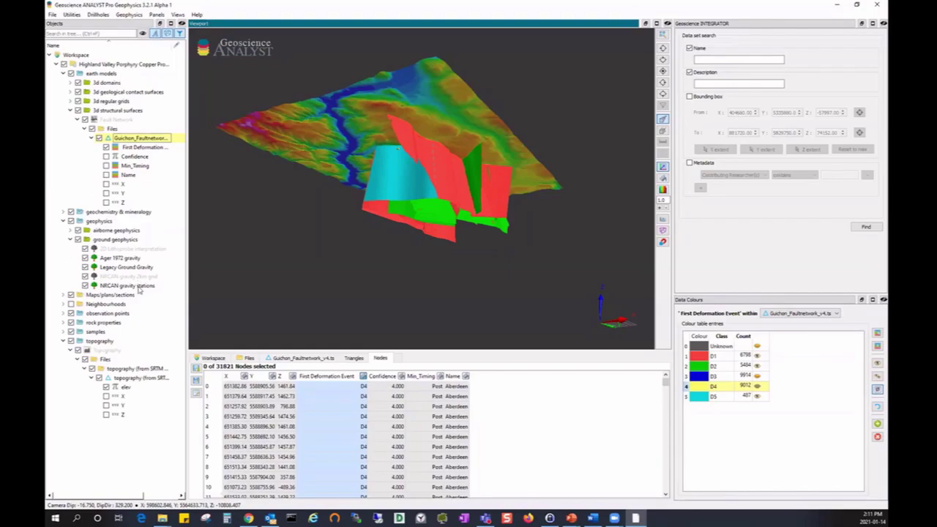
{"action": "left_click", "coordinate": [137, 287]}
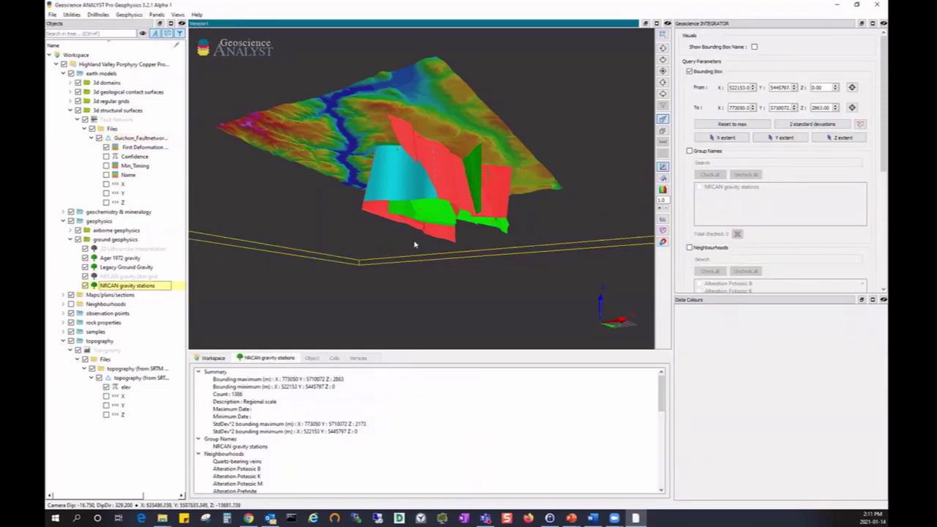
{"action": "scroll", "coordinate": [414, 245], "scroll_direction": "down", "scroll_amount": 1}
{"action": "scroll", "coordinate": [414, 245], "scroll_direction": "down", "scroll_amount": 2}
{"action": "scroll", "coordinate": [414, 246], "scroll_direction": "down", "scroll_amount": 2}
{"action": "scroll", "coordinate": [416, 256], "scroll_direction": "down", "scroll_amount": 1}
{"action": "left_click_drag", "start_coordinate": [417, 278], "coordinate": [437, 400]}
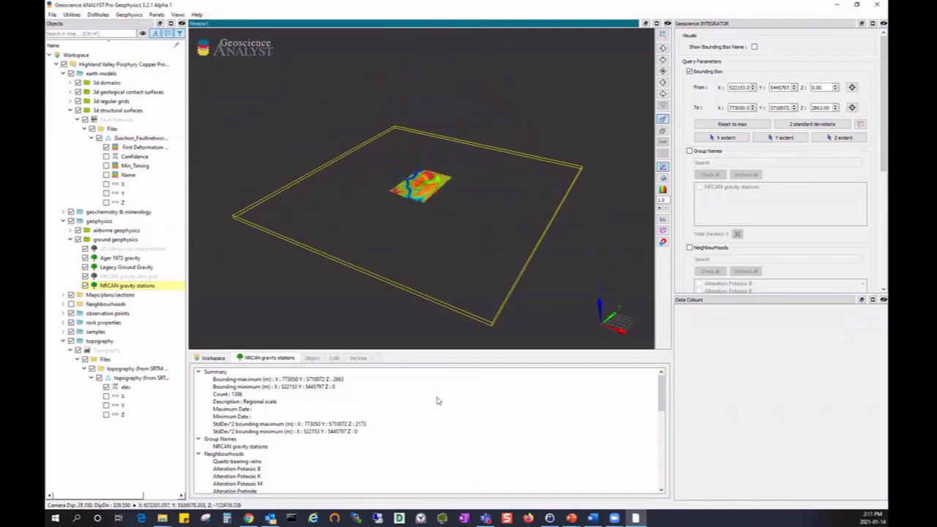
Run the INTEGRATOR query to load the 1,386 gravity stations coloured by Bouguer anomaly
{"action": "scroll", "coordinate": [438, 401], "scroll_direction": "down", "scroll_amount": 3}
{"action": "scroll", "coordinate": [437, 401], "scroll_direction": "down", "scroll_amount": 3}
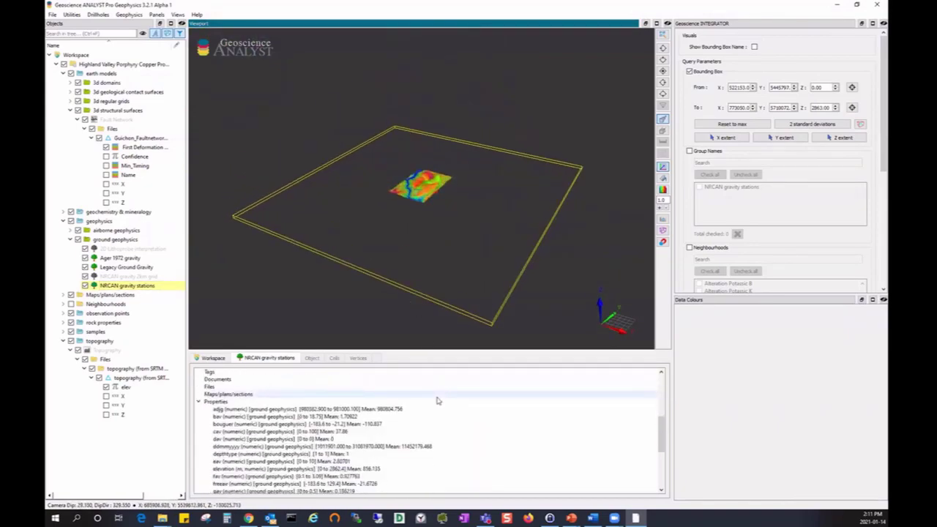
{"action": "scroll", "coordinate": [437, 400], "scroll_direction": "down", "scroll_amount": 3}
{"action": "scroll", "coordinate": [438, 401], "scroll_direction": "down", "scroll_amount": 3}
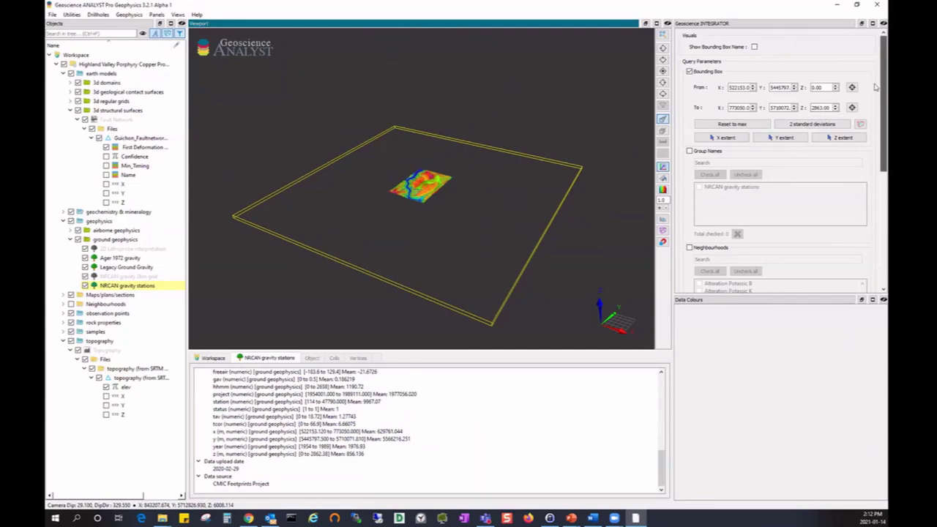
{"action": "left_click_drag", "start_coordinate": [876, 86], "coordinate": [875, 214]}
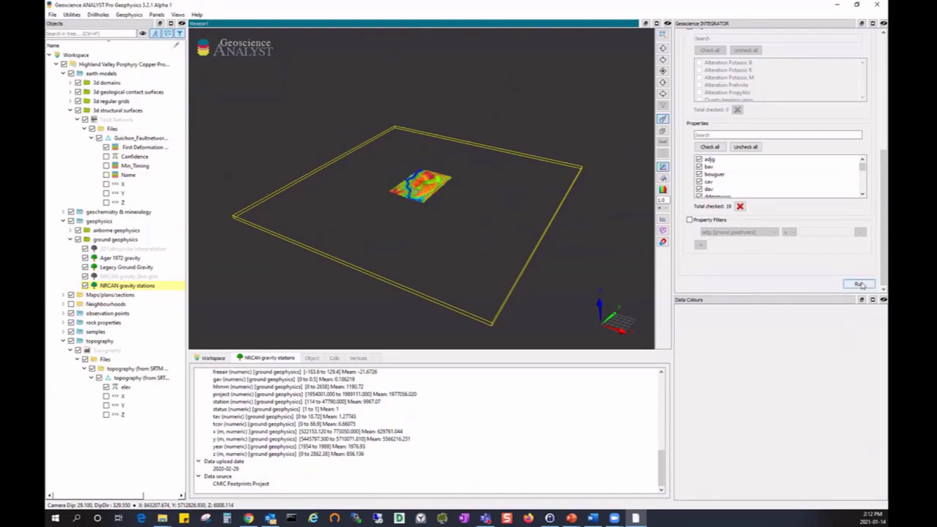
{"action": "left_click", "coordinate": [861, 284]}
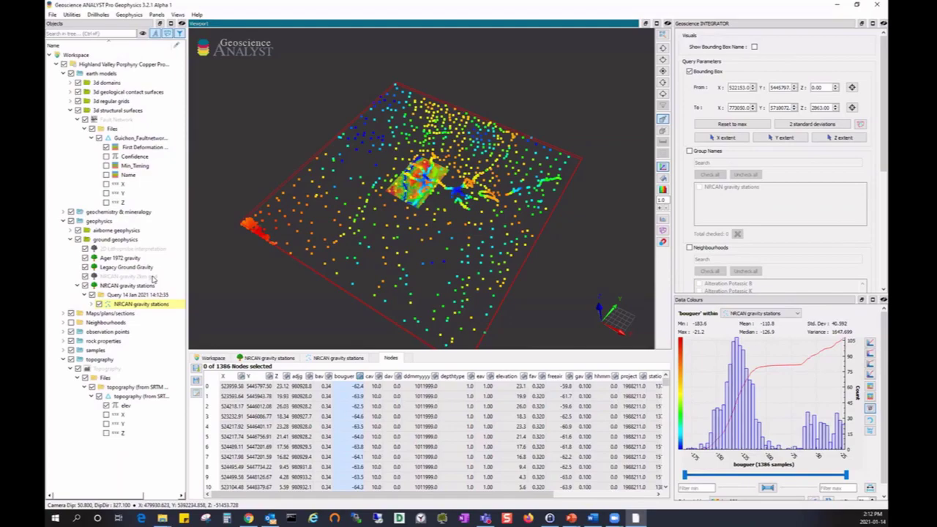
{"action": "left_click", "coordinate": [153, 278]}
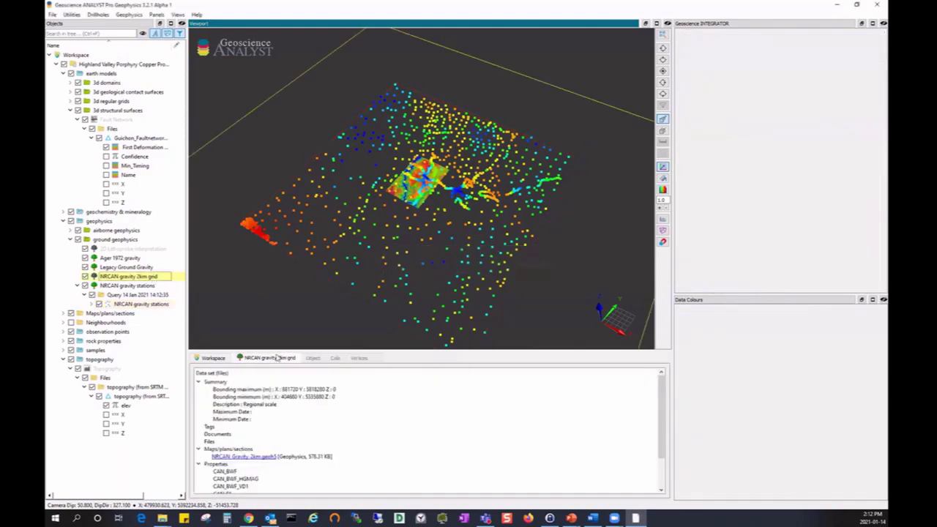
Import NRCAN_Gravity_2km.geoh5 and colour the grid by the can_bwf_hgmag channel
{"action": "left_click", "coordinate": [268, 457]}
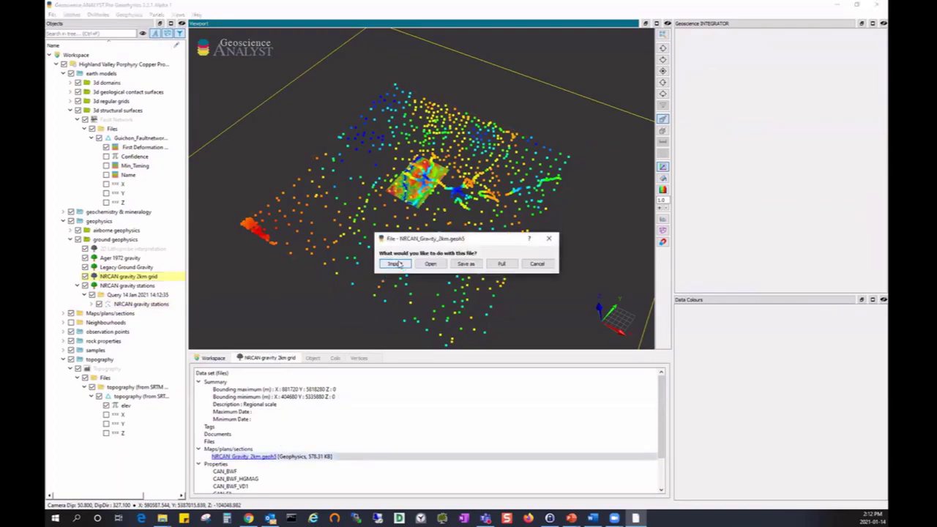
{"action": "left_click", "coordinate": [395, 264]}
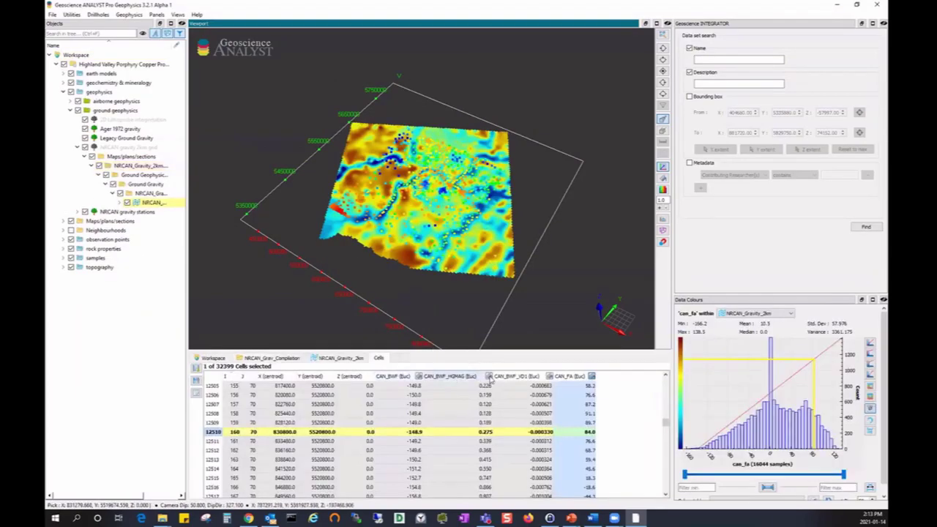
{"action": "left_click", "coordinate": [490, 377]}
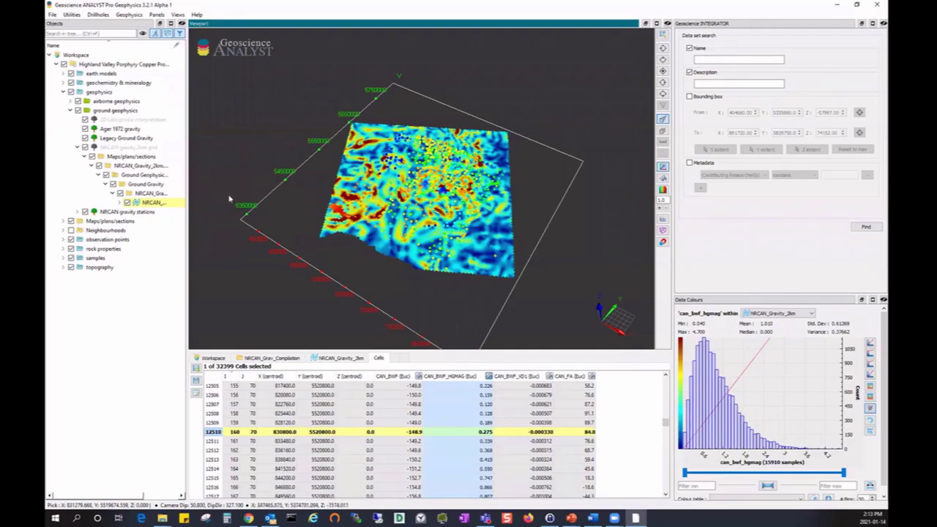
Hide the gravity grid, import the Roy and Clowes reprocessed seismic section, and hide topography
{"action": "left_click", "coordinate": [127, 203]}
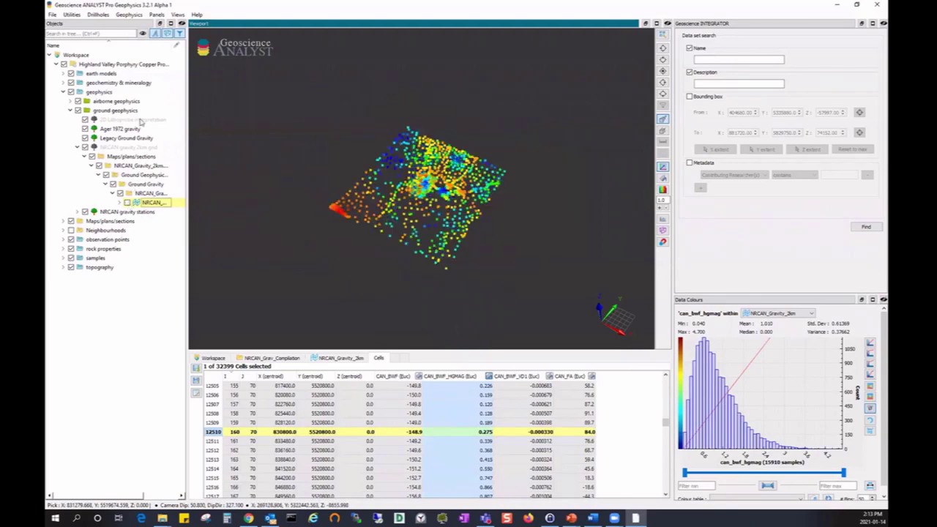
{"action": "left_click", "coordinate": [139, 120]}
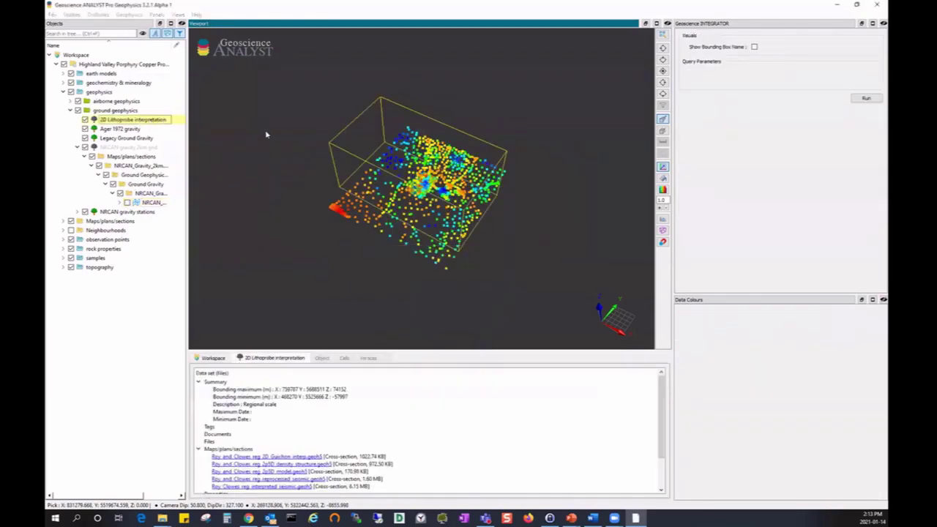
{"action": "left_click", "coordinate": [315, 479]}
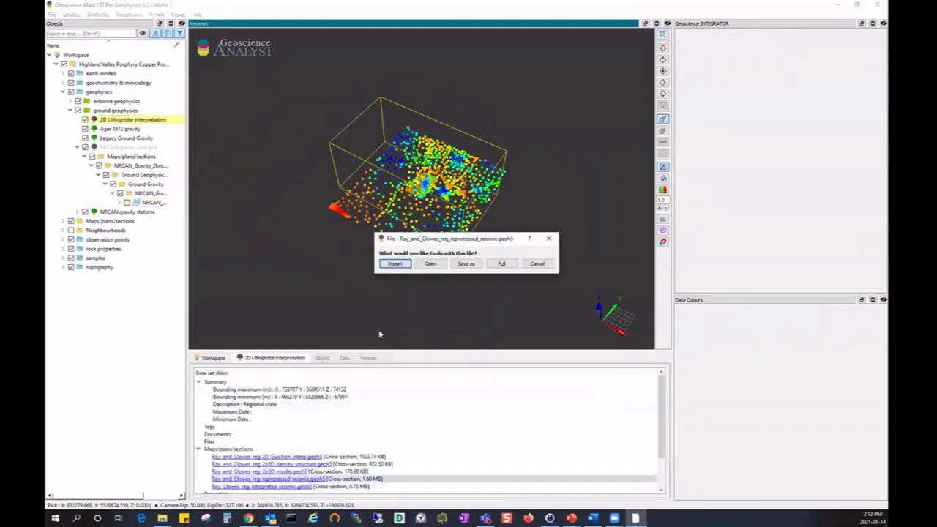
{"action": "left_click", "coordinate": [395, 264]}
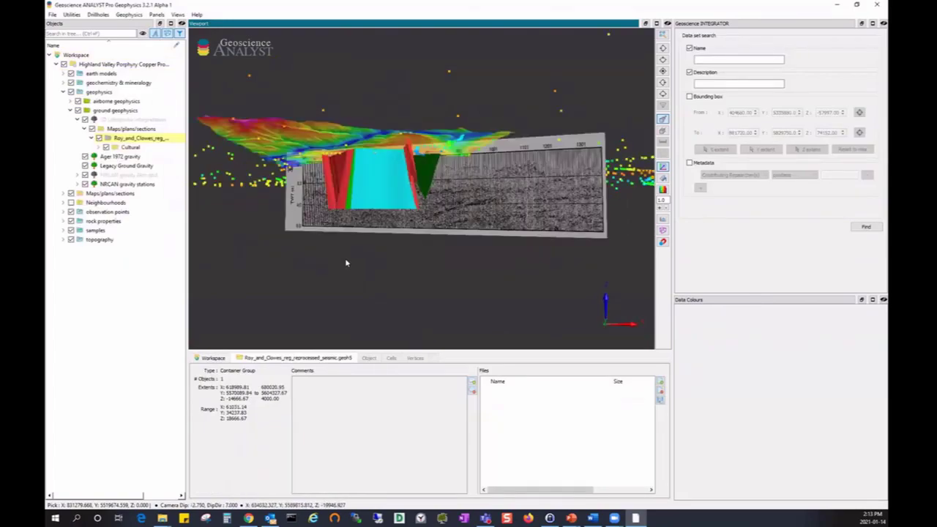
{"action": "left_click", "coordinate": [71, 240]}
Hide ground geophysics and display the Whole Rock Geochemistry summary and 3D extent
{"action": "left_click", "coordinate": [78, 110]}
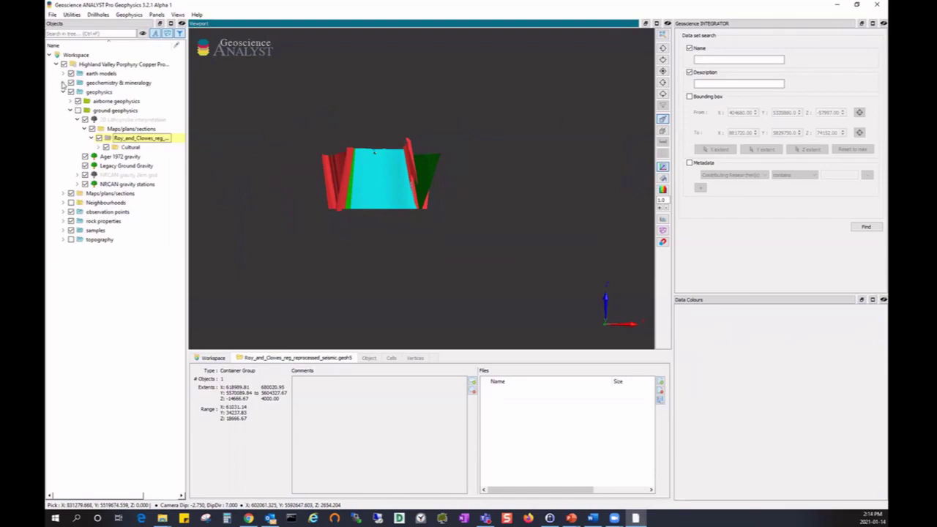
{"action": "left_click", "coordinate": [63, 82]}
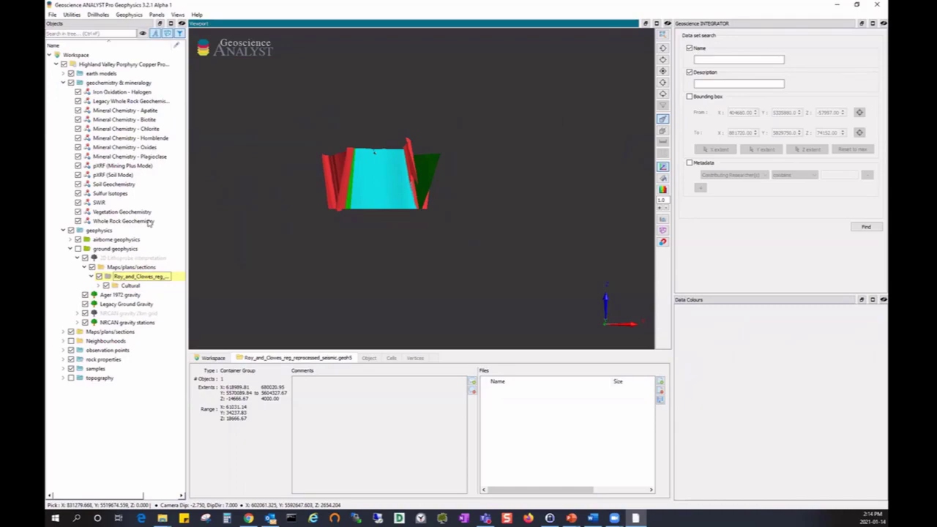
{"action": "left_click", "coordinate": [148, 222]}
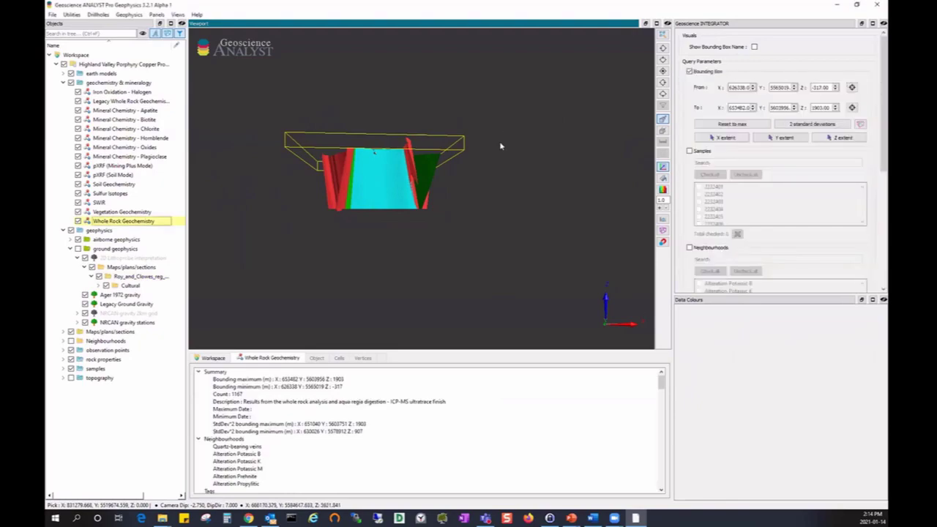
{"action": "mouse_move", "coordinate": [498, 146]}
{"action": "left_mouse_down"}
{"action": "mouse_move", "coordinate": [481, 200]}
{"action": "mouse_move", "coordinate": [455, 220]}
{"action": "mouse_move", "coordinate": [410, 213]}
{"action": "left_mouse_up"}
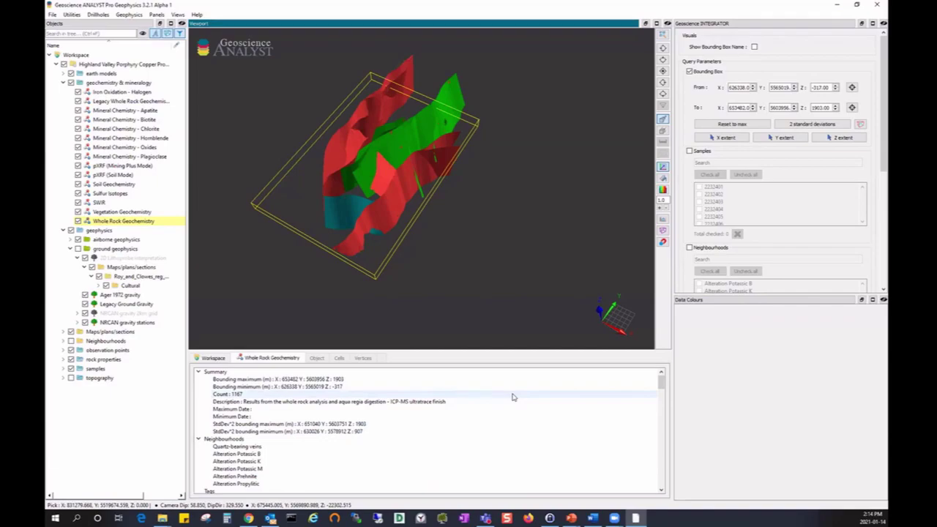
Scroll the summary past Files and Properties to Laboratory, upload date and Data source
{"action": "scroll", "coordinate": [513, 397], "scroll_direction": "down", "scroll_amount": 1}
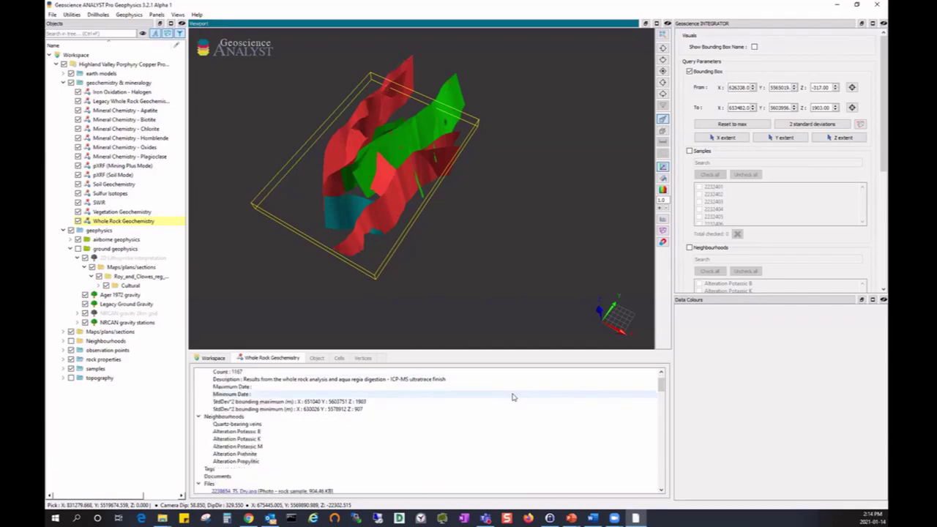
{"action": "scroll", "coordinate": [513, 397], "scroll_direction": "down", "scroll_amount": 1}
{"action": "scroll", "coordinate": [513, 397], "scroll_direction": "down", "scroll_amount": 1}
{"action": "scroll", "coordinate": [513, 397], "scroll_direction": "down", "scroll_amount": 1}
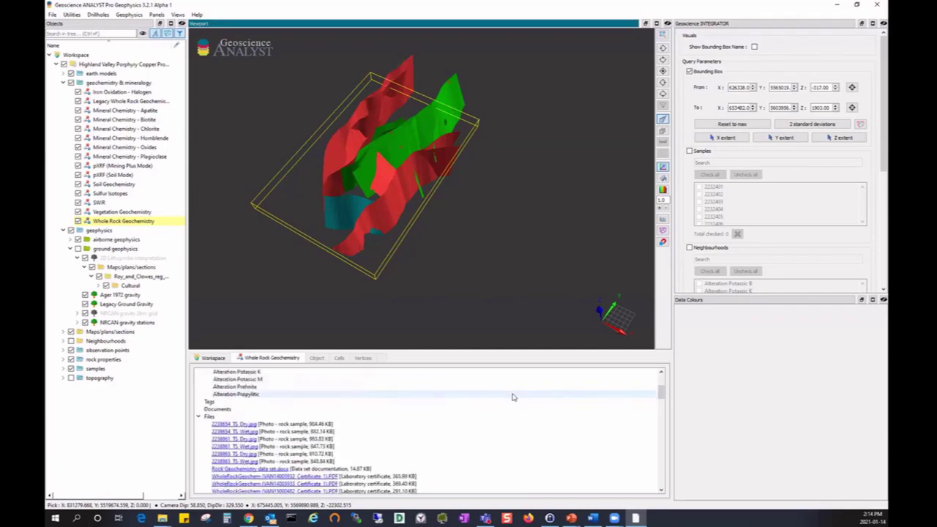
{"action": "scroll", "coordinate": [512, 397], "scroll_direction": "down", "scroll_amount": 1}
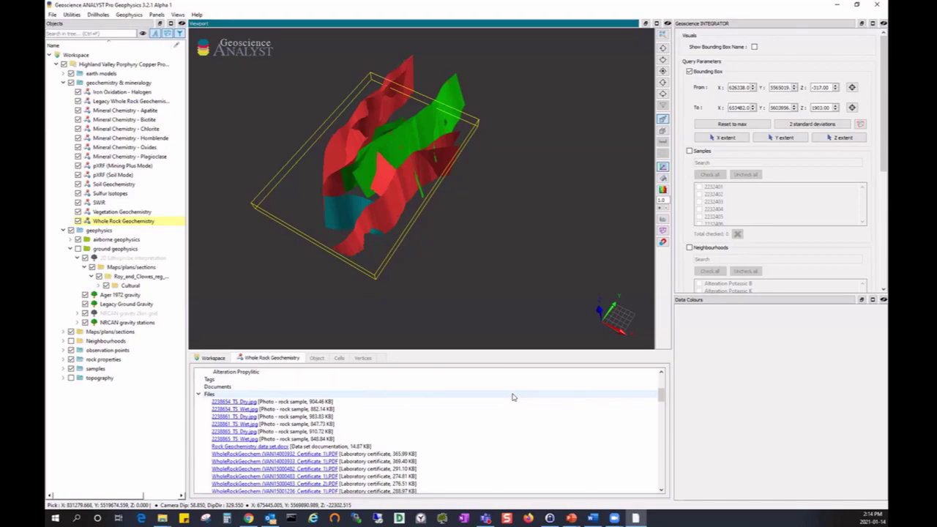
{"action": "scroll", "coordinate": [514, 399], "scroll_direction": "down", "scroll_amount": 1}
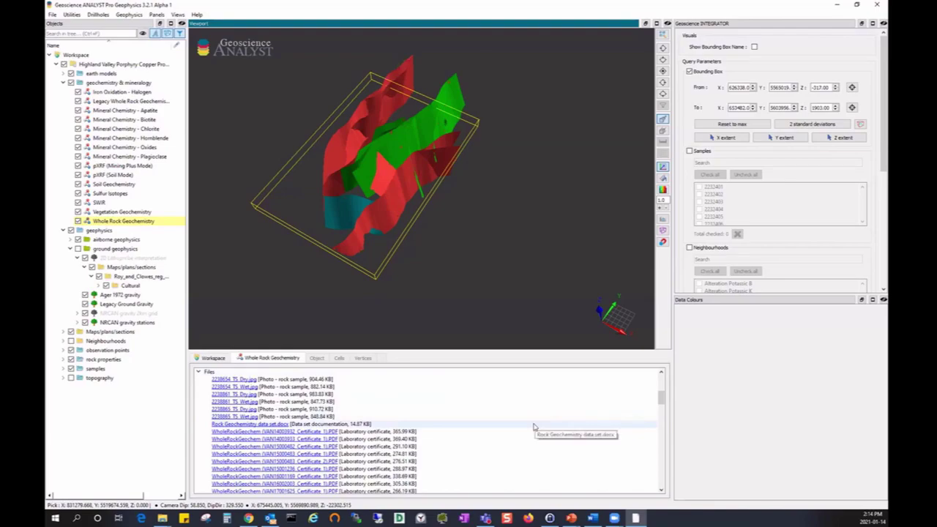
{"action": "scroll", "coordinate": [534, 427], "scroll_direction": "down", "scroll_amount": 1}
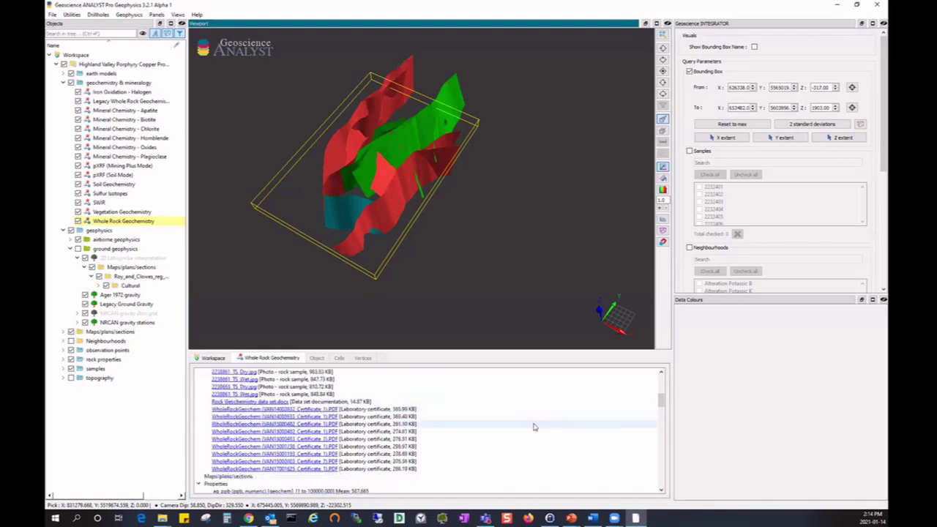
{"action": "scroll", "coordinate": [534, 427], "scroll_direction": "down", "scroll_amount": 2}
{"action": "scroll", "coordinate": [535, 427], "scroll_direction": "down", "scroll_amount": 1}
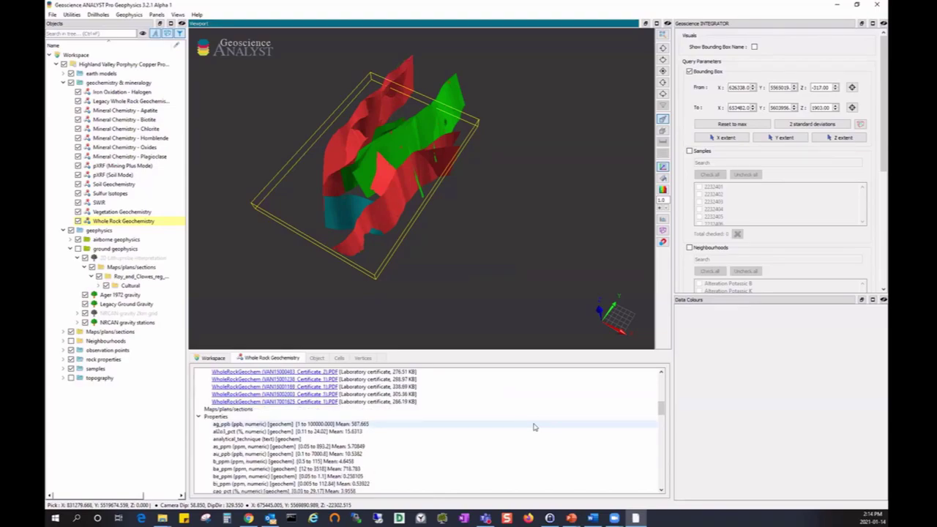
{"action": "scroll", "coordinate": [535, 426], "scroll_direction": "down", "scroll_amount": 1}
{"action": "scroll", "coordinate": [535, 427], "scroll_direction": "down", "scroll_amount": 1}
{"action": "scroll", "coordinate": [535, 427], "scroll_direction": "down", "scroll_amount": 2}
{"action": "scroll", "coordinate": [535, 427], "scroll_direction": "down", "scroll_amount": 2}
{"action": "scroll", "coordinate": [534, 427], "scroll_direction": "down", "scroll_amount": 2}
{"action": "scroll", "coordinate": [534, 427], "scroll_direction": "down", "scroll_amount": 2}
{"action": "scroll", "coordinate": [534, 427], "scroll_direction": "down", "scroll_amount": 2}
{"action": "scroll", "coordinate": [534, 426], "scroll_direction": "down", "scroll_amount": 2}
{"action": "scroll", "coordinate": [535, 426], "scroll_direction": "down", "scroll_amount": 2}
{"action": "scroll", "coordinate": [535, 427], "scroll_direction": "down", "scroll_amount": 2}
{"action": "scroll", "coordinate": [535, 427], "scroll_direction": "down", "scroll_amount": 2}
{"action": "scroll", "coordinate": [534, 427], "scroll_direction": "down", "scroll_amount": 2}
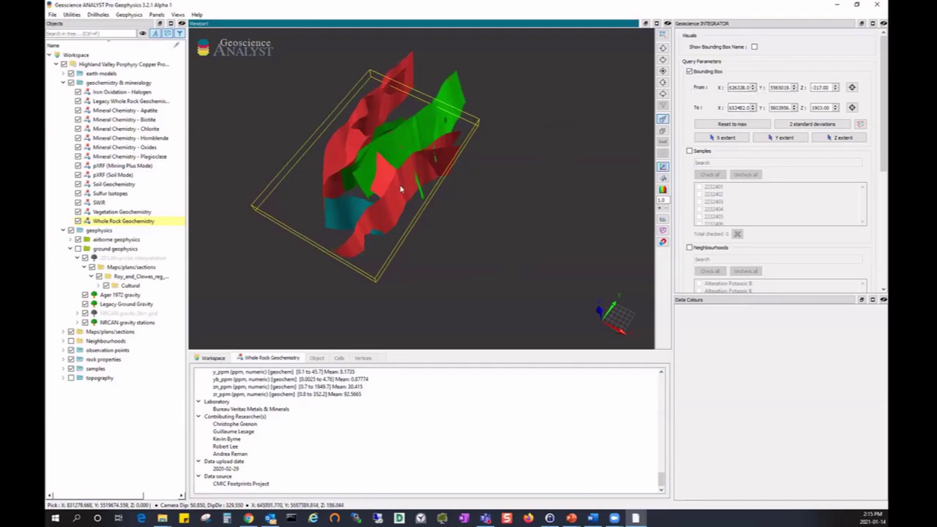
Redraw the query box's X and Y extents and run it, loading 442 geochemistry samples
{"action": "left_click", "coordinate": [720, 138]}
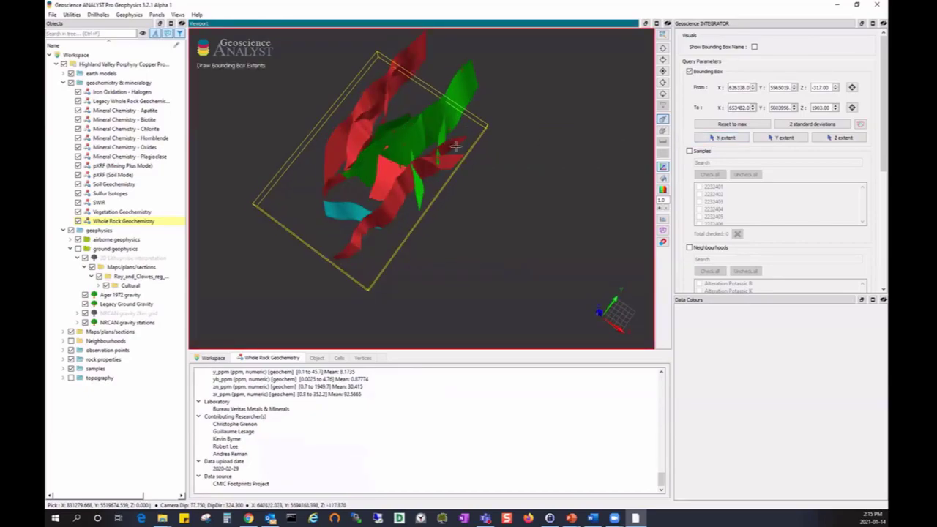
{"action": "left_click_drag", "start_coordinate": [461, 148], "coordinate": [479, 157]}
{"action": "left_click", "coordinate": [782, 138]}
{"action": "left_click_drag", "start_coordinate": [503, 100], "coordinate": [476, 100]}
{"action": "left_click", "coordinate": [403, 176]}
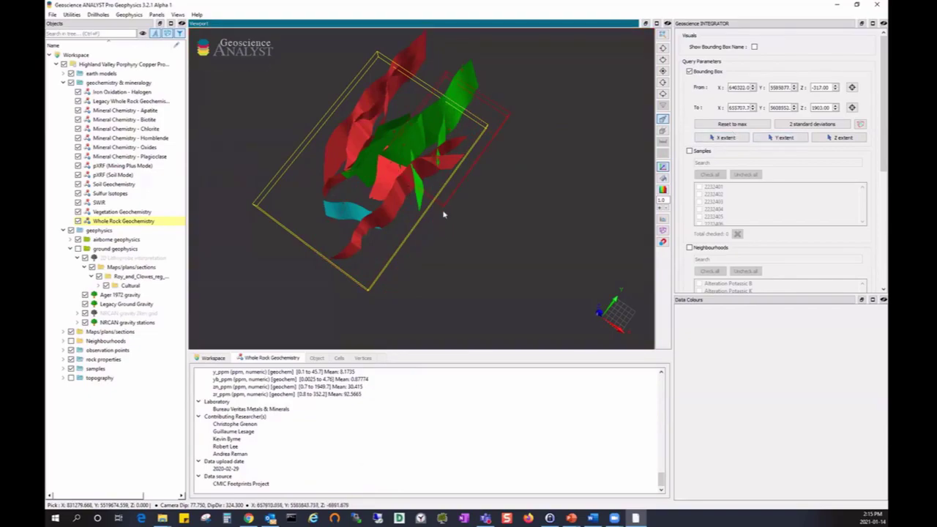
{"action": "mouse_move", "coordinate": [443, 209]}
{"action": "left_mouse_down"}
{"action": "mouse_move", "coordinate": [467, 156]}
{"action": "mouse_move", "coordinate": [505, 146]}
{"action": "left_mouse_up"}
{"action": "scroll", "coordinate": [876, 146], "scroll_direction": "down", "scroll_amount": 4}
{"action": "scroll", "coordinate": [875, 220], "scroll_direction": "down", "scroll_amount": 1}
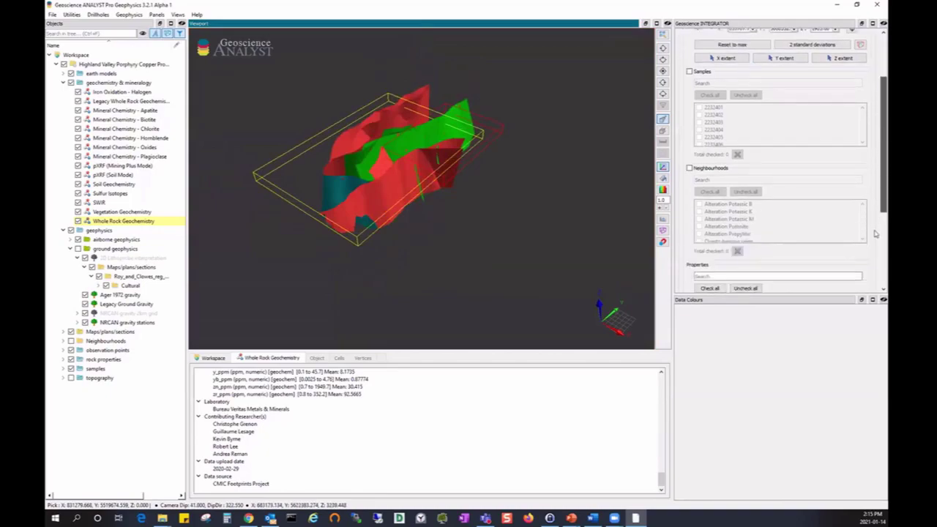
{"action": "scroll", "coordinate": [876, 234], "scroll_direction": "down", "scroll_amount": 5}
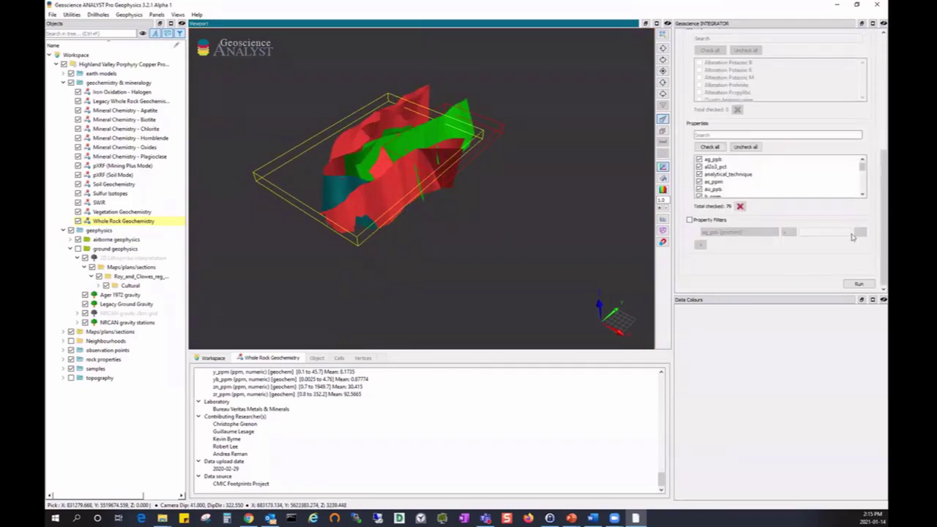
{"action": "left_click", "coordinate": [859, 285]}
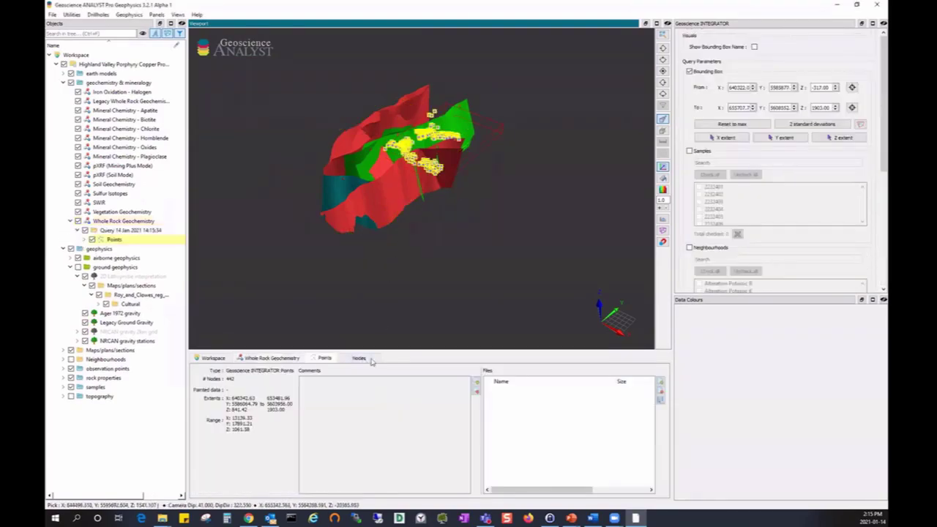
Show the queried points' attribute table in the Nodes tab
{"action": "left_click", "coordinate": [373, 359]}
{"action": "left_click", "coordinate": [443, 375]}
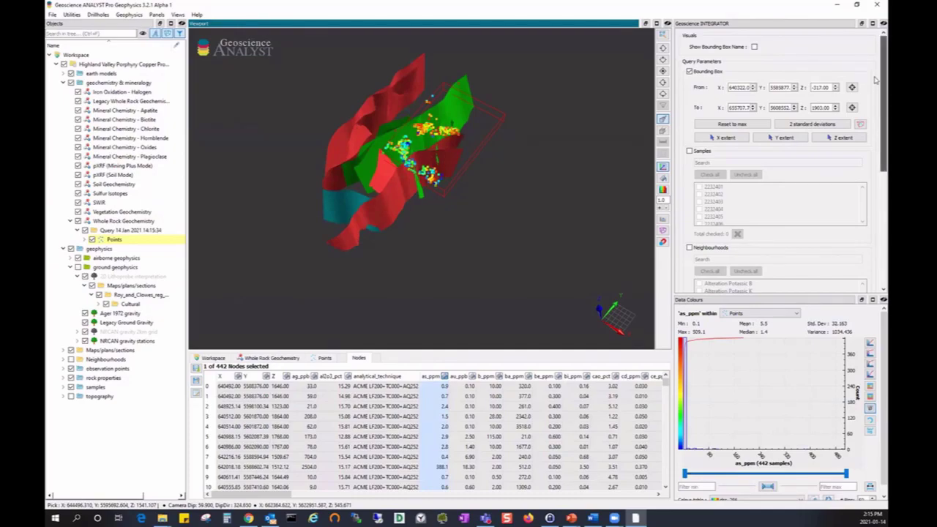
{"action": "left_click_drag", "start_coordinate": [875, 81], "coordinate": [869, 205]}
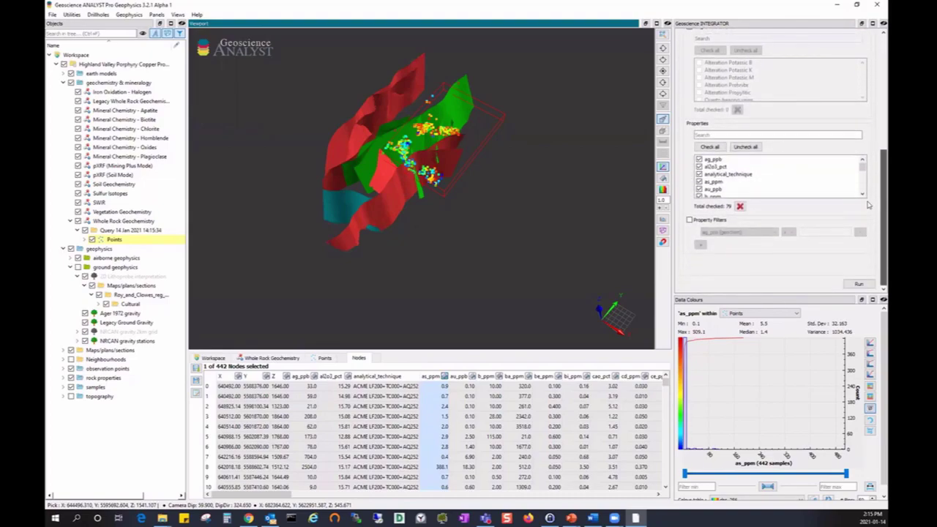
Add a property filter of au_ppb greater than 100 to the query
{"action": "left_click", "coordinate": [689, 220]}
{"action": "left_click", "coordinate": [758, 233]}
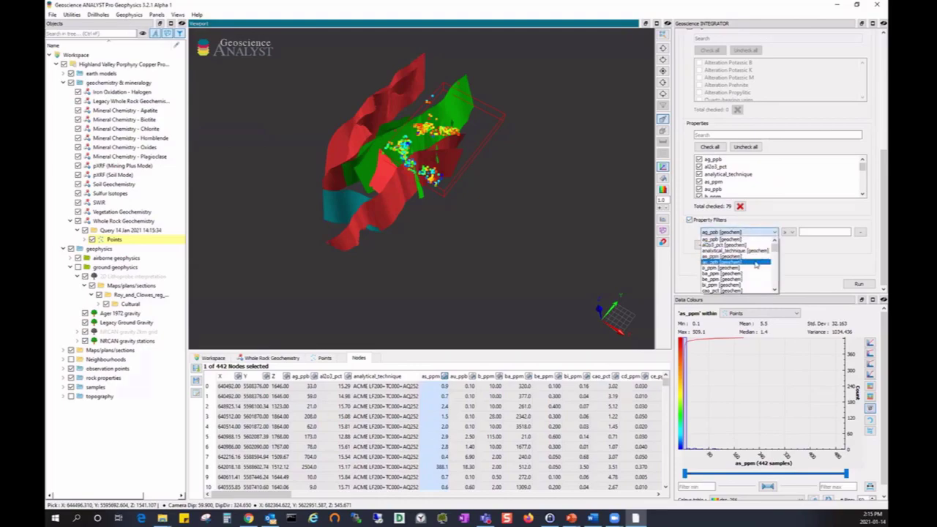
{"action": "left_click", "coordinate": [756, 262]}
{"action": "left_click", "coordinate": [809, 232]}
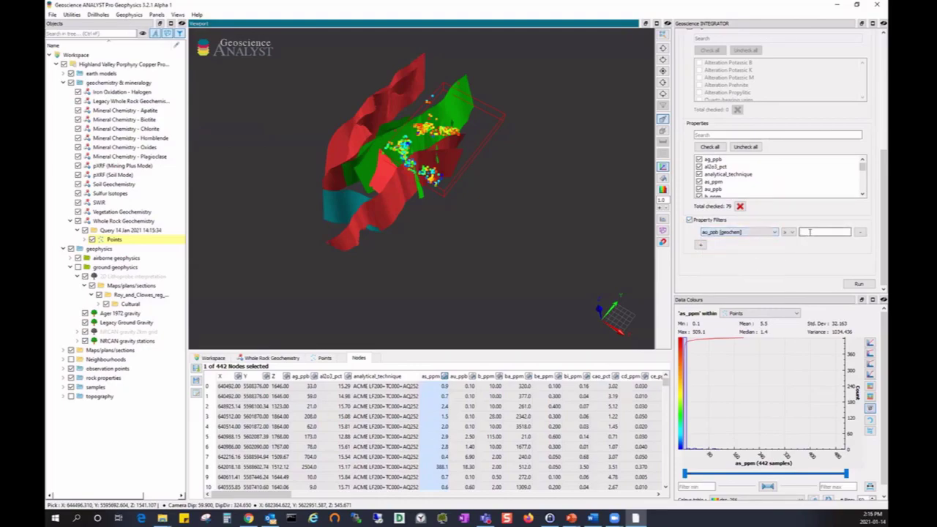
{"action": "type", "text": "100"}
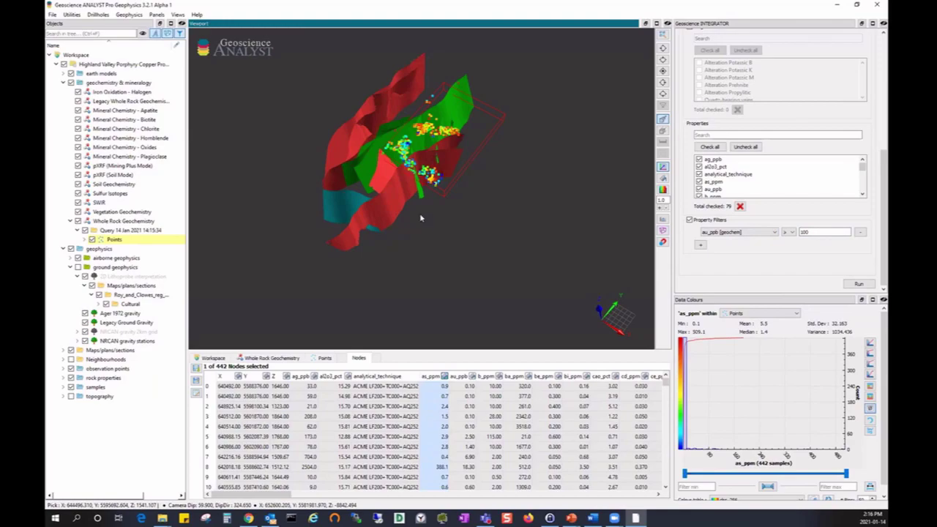
{"action": "left_click_drag", "start_coordinate": [420, 226], "coordinate": [421, 206]}
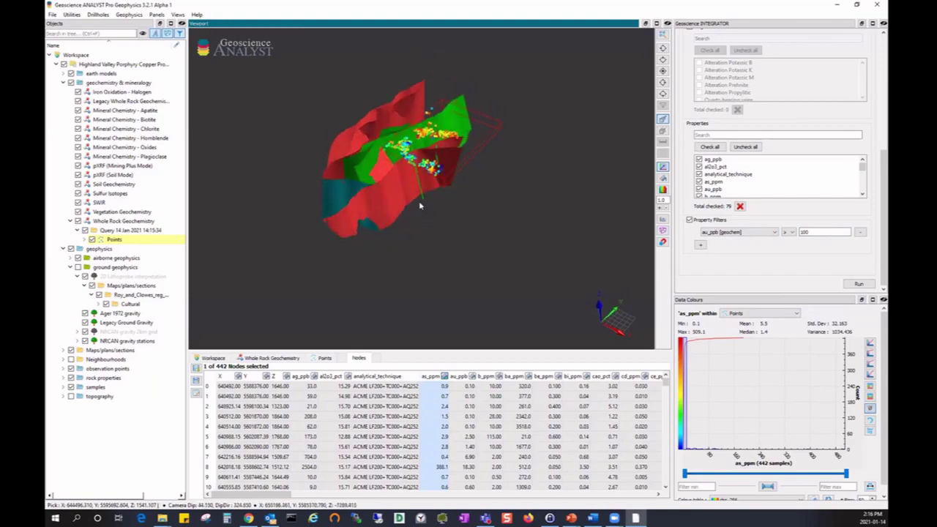
Find datasets named 'mag', then clear the Advanced search filter from the Objects tree
{"action": "left_click", "coordinate": [142, 65]}
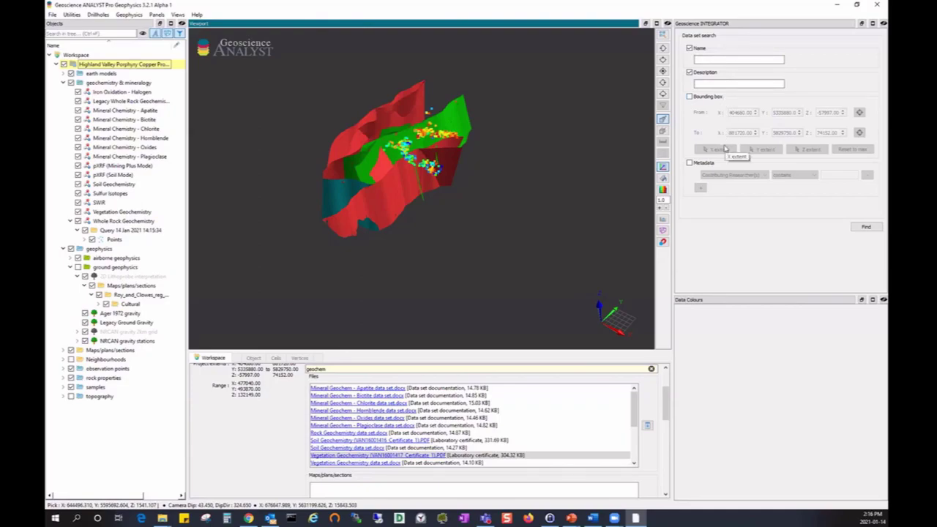
{"action": "left_click", "coordinate": [708, 60]}
{"action": "type", "text": "mag"}
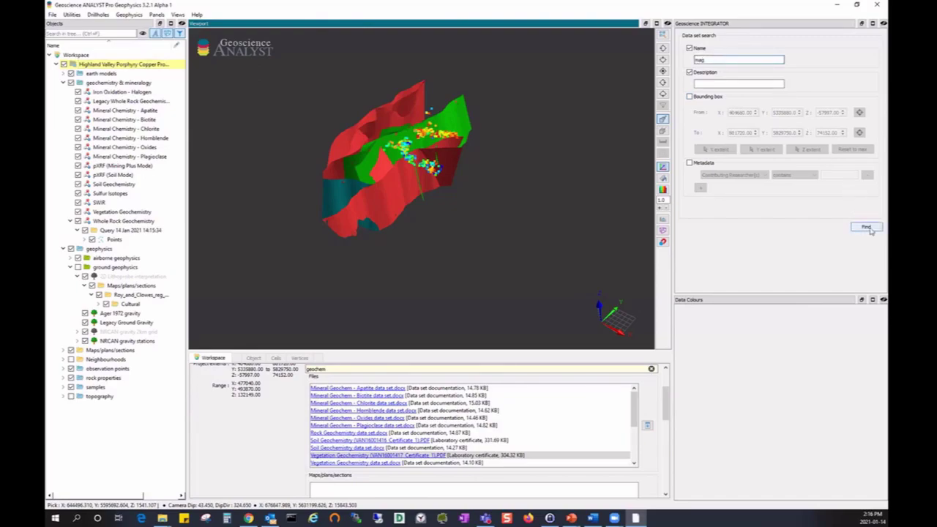
{"action": "left_click", "coordinate": [868, 228]}
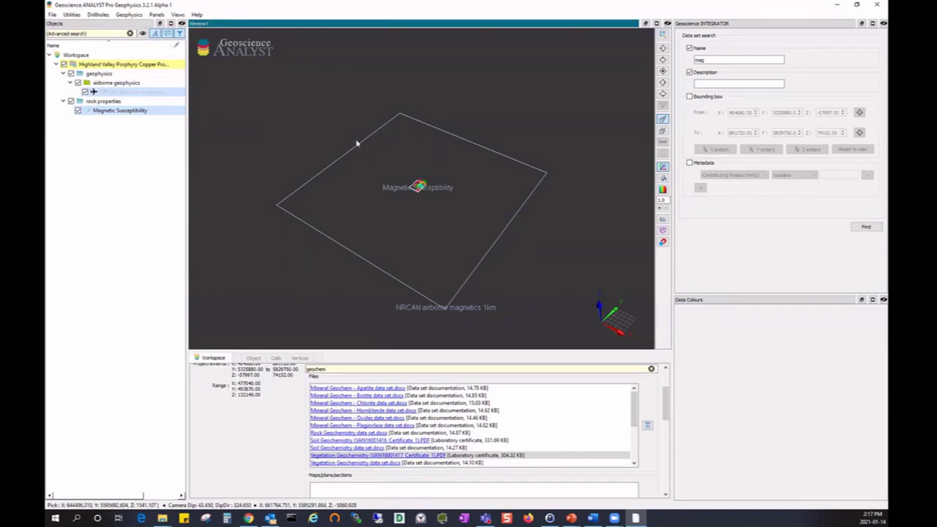
{"action": "left_click", "coordinate": [130, 33]}
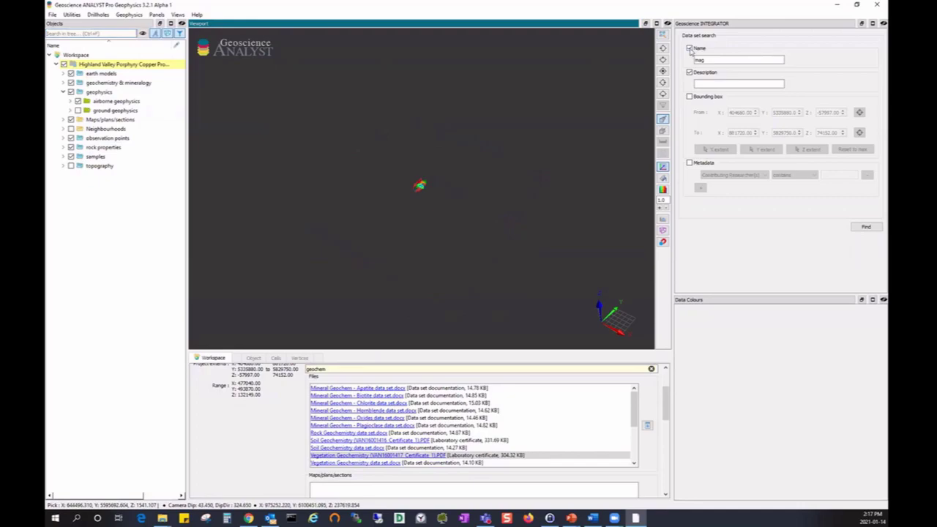
Switch the dataset search from Name to a drawn bounding box around the model and find matches
{"action": "left_click", "coordinate": [690, 48]}
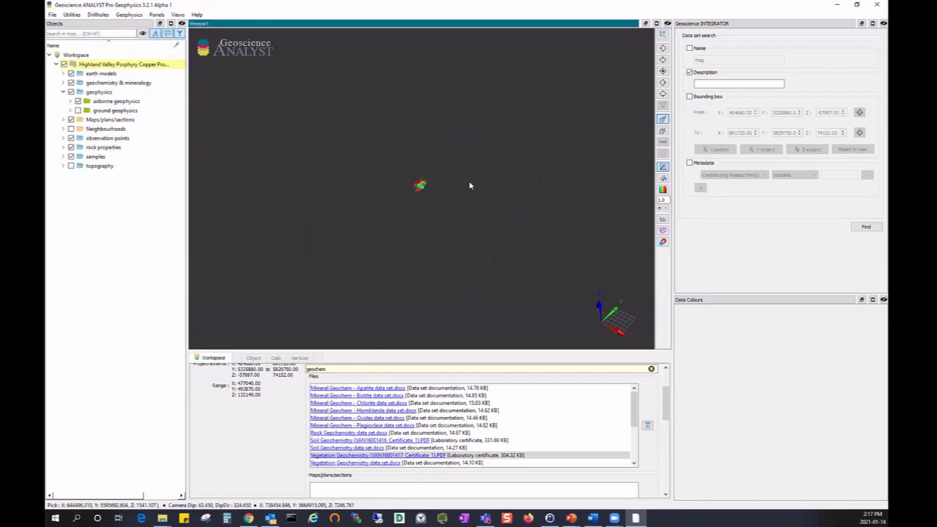
{"action": "left_click", "coordinate": [689, 98]}
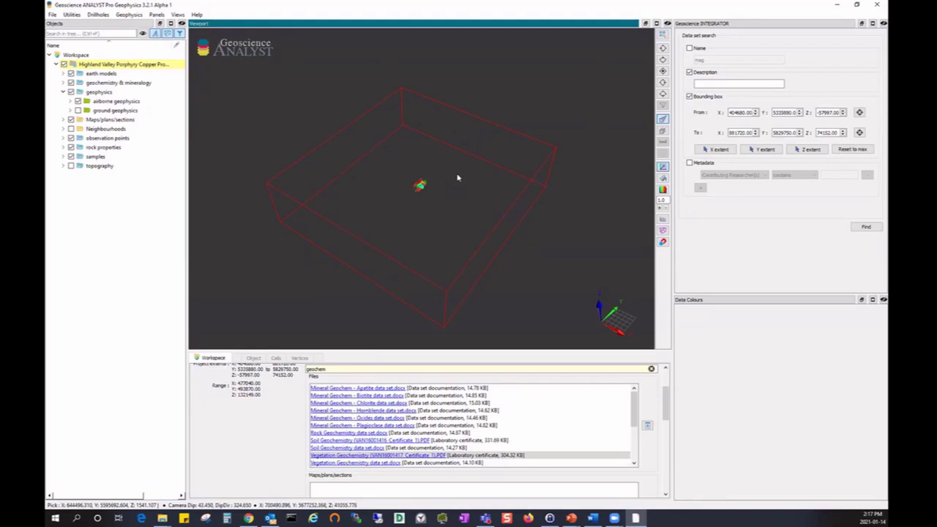
{"action": "left_click_drag", "start_coordinate": [456, 178], "coordinate": [421, 186]}
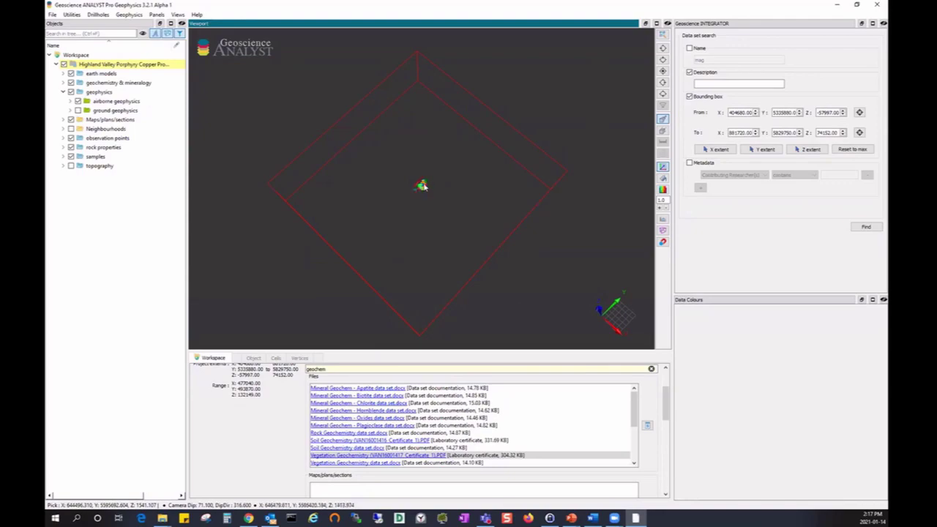
{"action": "left_click_drag", "start_coordinate": [422, 185], "coordinate": [419, 208]}
{"action": "left_click", "coordinate": [695, 150]}
{"action": "mouse_move", "coordinate": [413, 192]}
{"action": "left_mouse_down"}
{"action": "mouse_move", "coordinate": [432, 189]}
{"action": "mouse_move", "coordinate": [404, 203]}
{"action": "left_mouse_up"}
{"action": "left_click", "coordinate": [751, 150]}
{"action": "left_click_drag", "start_coordinate": [469, 217], "coordinate": [466, 161]}
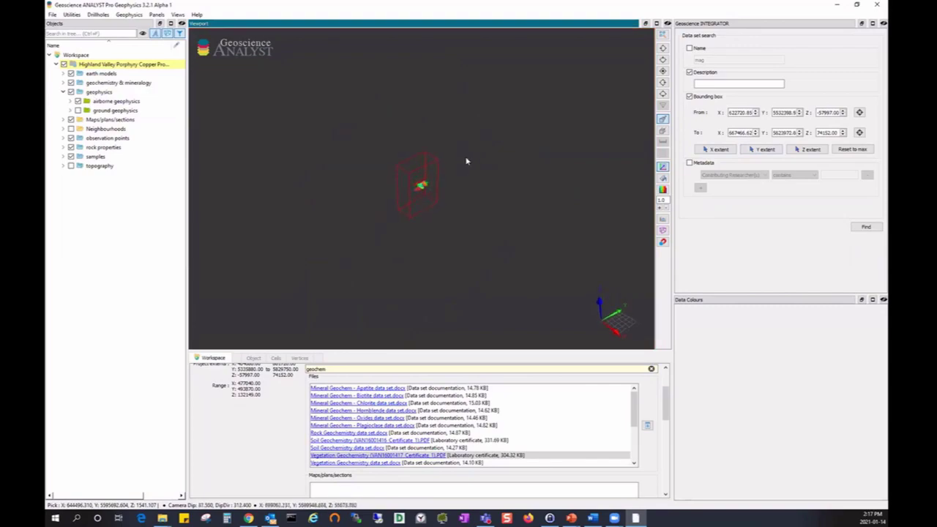
{"action": "left_click", "coordinate": [866, 226]}
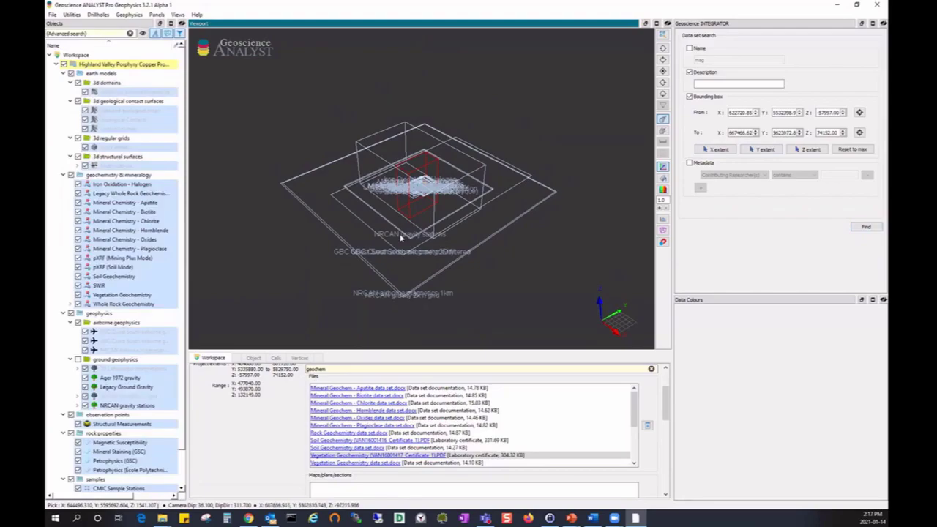
Open the Geological Contacts summary and scroll to its wireframe file list and upload date
{"action": "scroll", "coordinate": [382, 226], "scroll_direction": "down", "scroll_amount": 3}
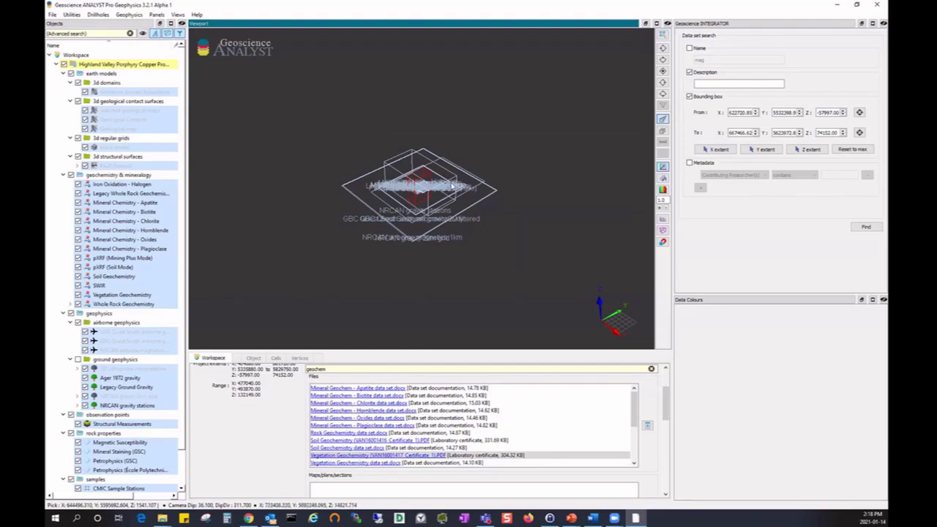
{"action": "scroll", "coordinate": [452, 186], "scroll_direction": "up", "scroll_amount": 2}
{"action": "scroll", "coordinate": [453, 187], "scroll_direction": "up", "scroll_amount": 1}
{"action": "scroll", "coordinate": [453, 187], "scroll_direction": "up", "scroll_amount": 1}
{"action": "scroll", "coordinate": [452, 187], "scroll_direction": "up", "scroll_amount": 2}
{"action": "scroll", "coordinate": [453, 187], "scroll_direction": "up", "scroll_amount": 2}
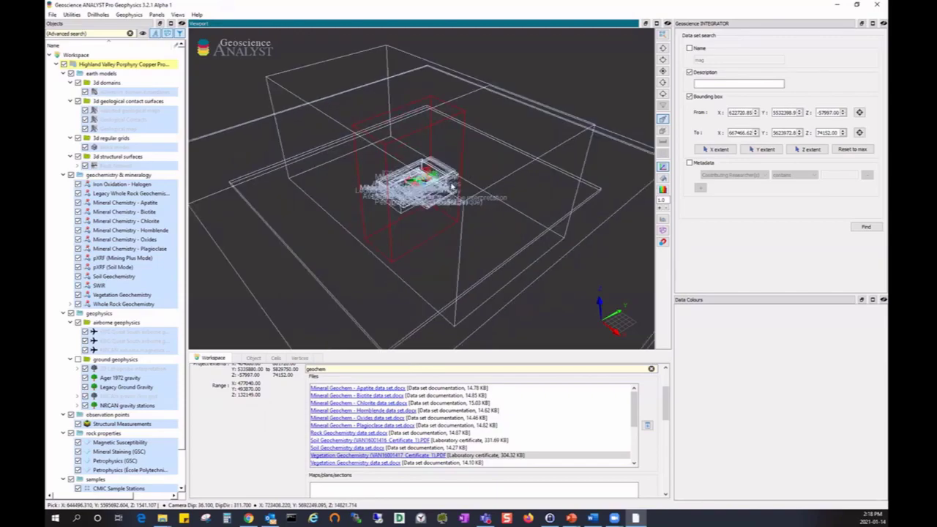
{"action": "scroll", "coordinate": [452, 186], "scroll_direction": "up", "scroll_amount": 2}
{"action": "scroll", "coordinate": [453, 186], "scroll_direction": "up", "scroll_amount": 2}
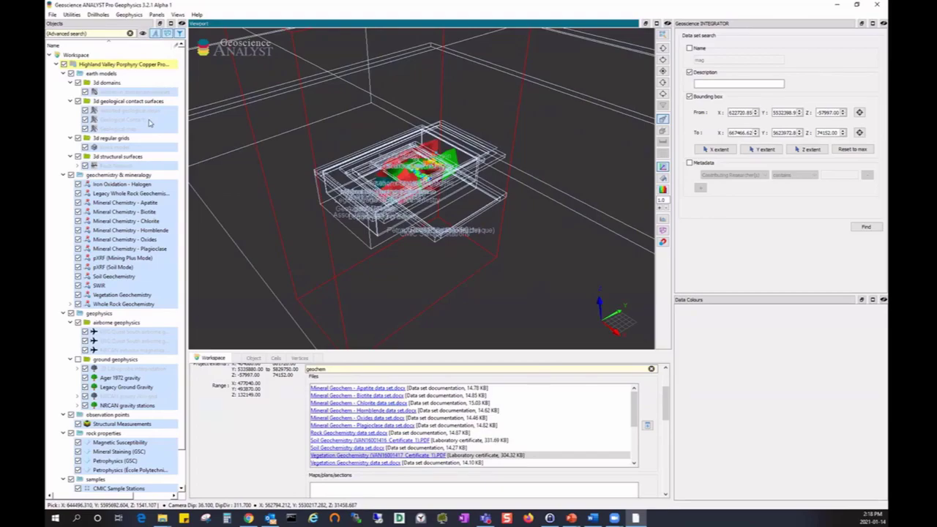
{"action": "left_click", "coordinate": [149, 120]}
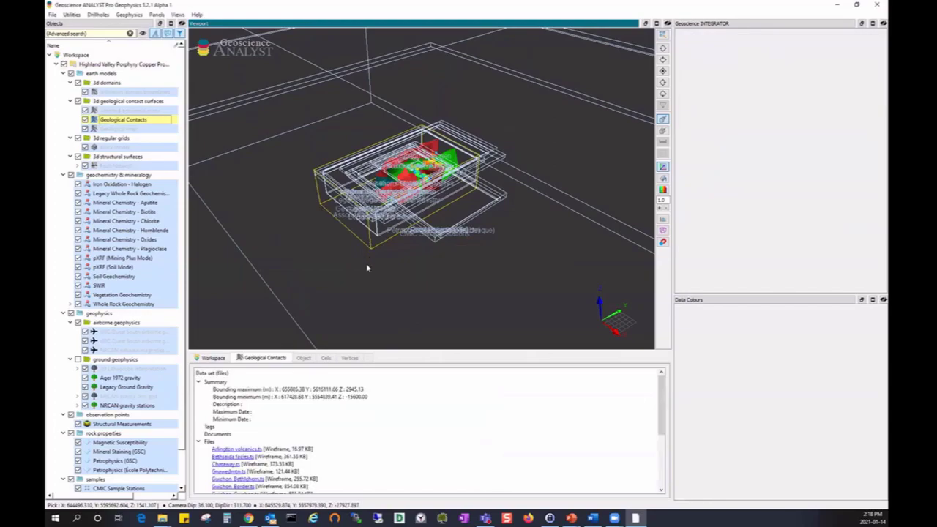
{"action": "scroll", "coordinate": [414, 431], "scroll_direction": "down", "scroll_amount": 3}
{"action": "scroll", "coordinate": [414, 430], "scroll_direction": "down", "scroll_amount": 1}
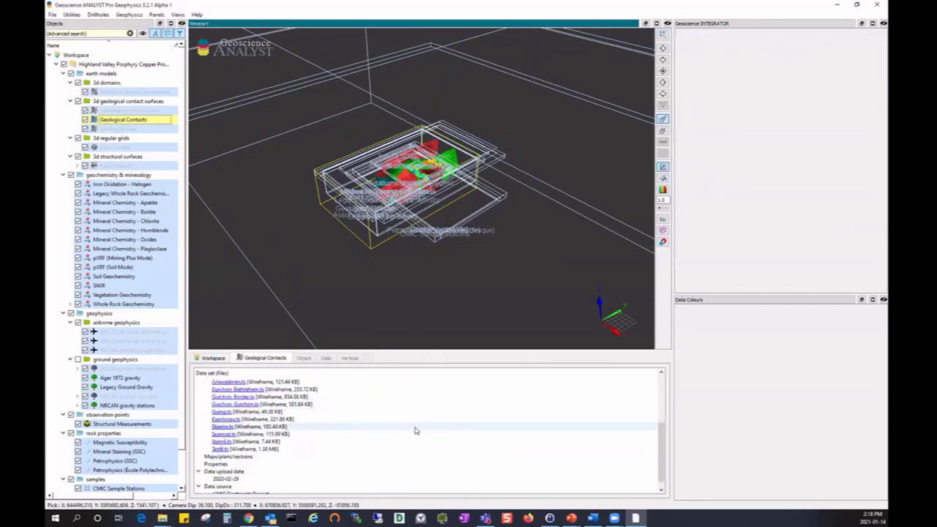